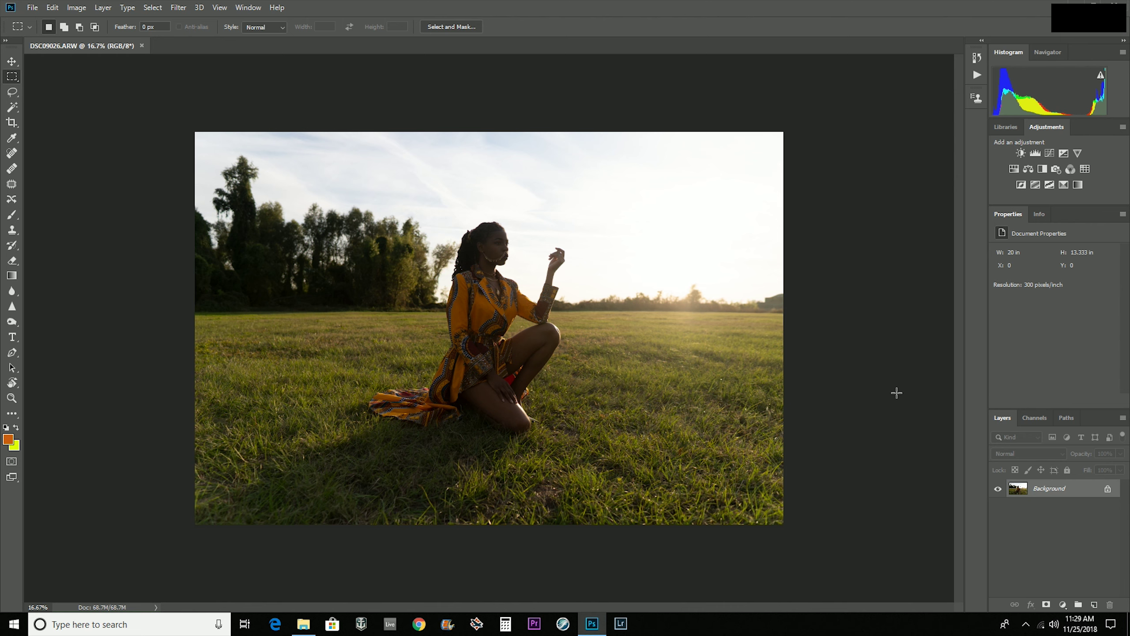
- Duplicate the Background layer to create a Background copy layer above it
{"action": "right_click", "coordinate": [1042, 490]}
{"action": "left_click", "coordinate": [1082, 368]}
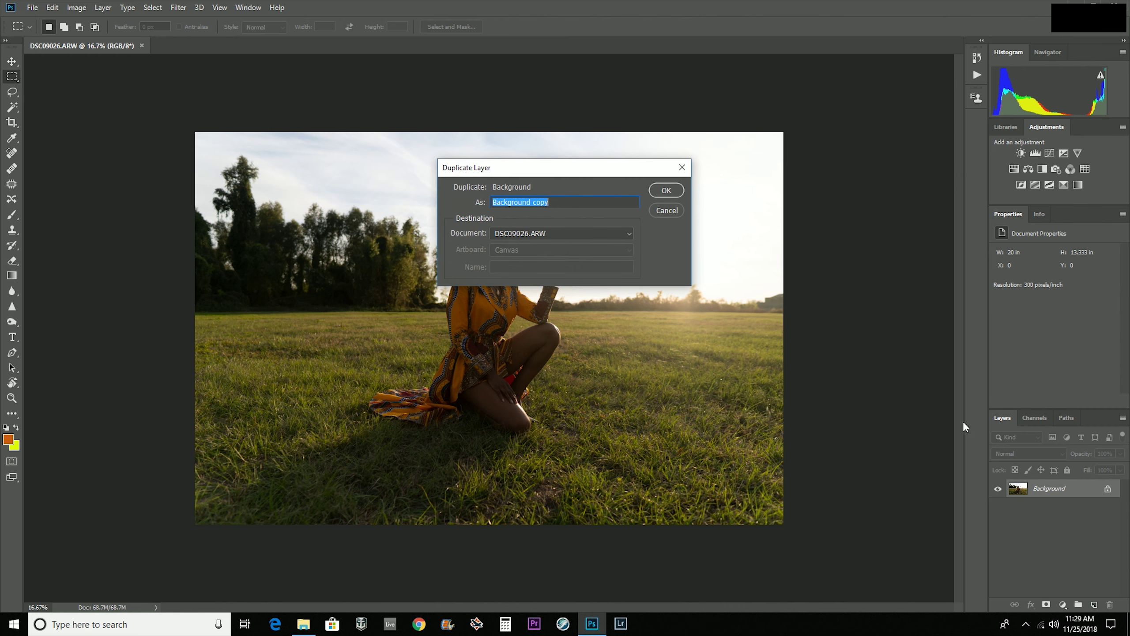
{"action": "left_click", "coordinate": [667, 191]}
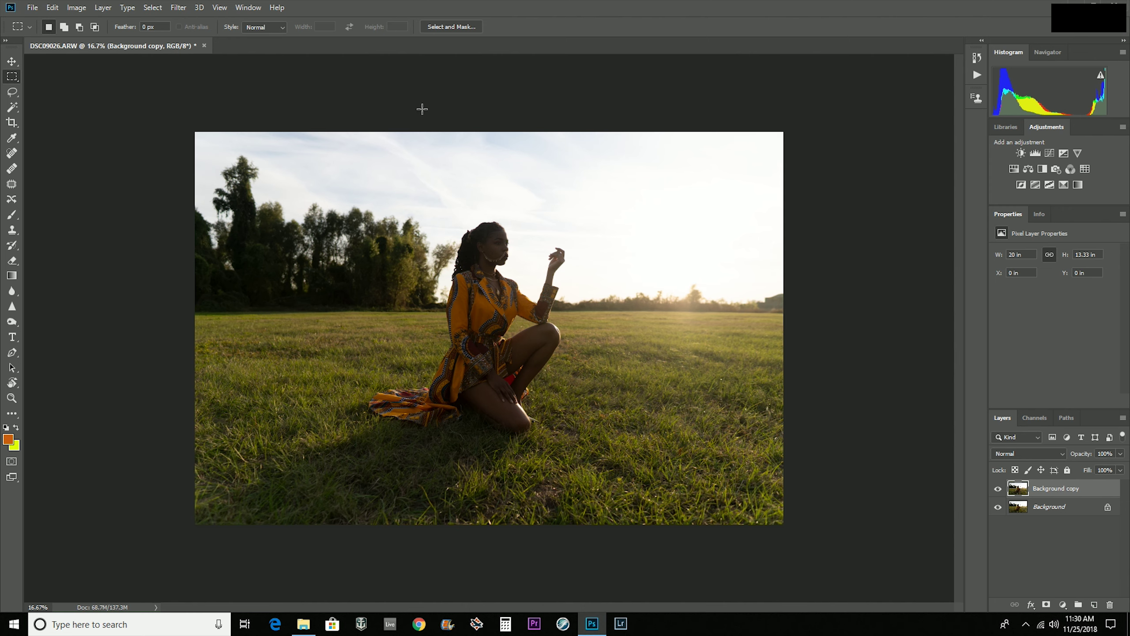
{"action": "left_click", "coordinate": [179, 8]}
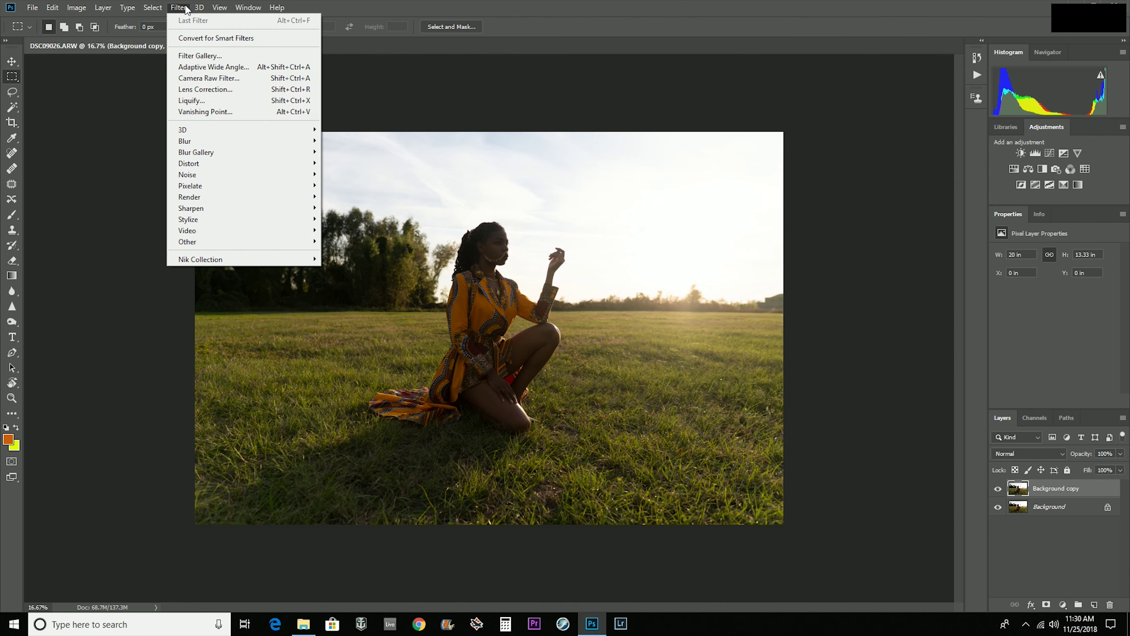
- Open the Camera Raw Filter and trial exposure and highlights values, resetting highlights to 0
{"action": "left_click", "coordinate": [208, 76]}
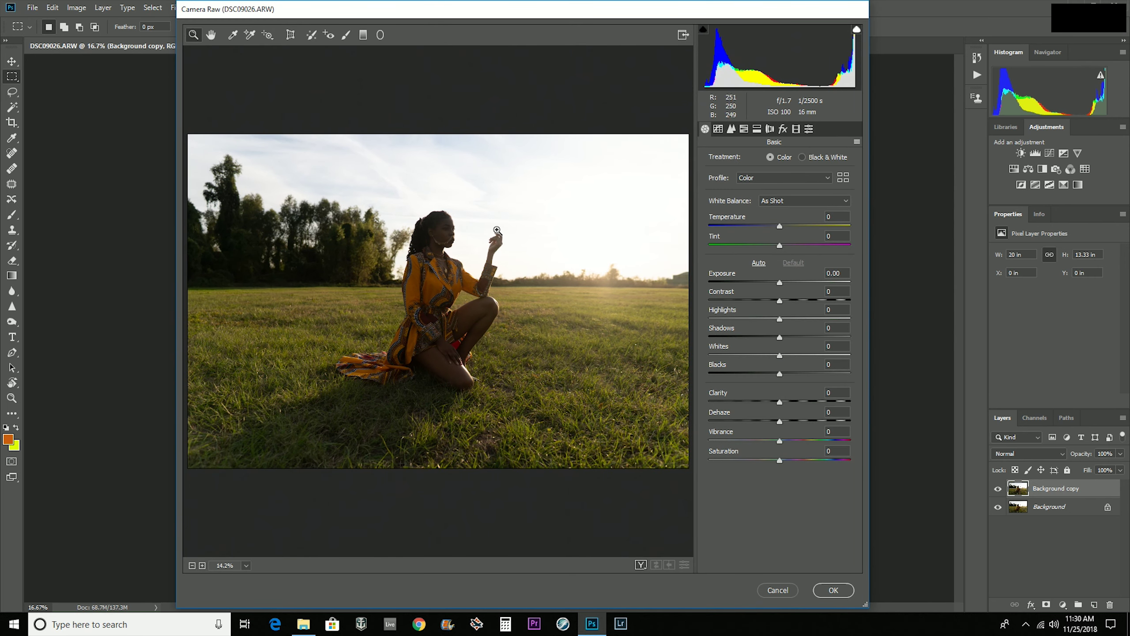
{"action": "left_click_drag", "start_coordinate": [779, 282], "coordinate": [809, 279]}
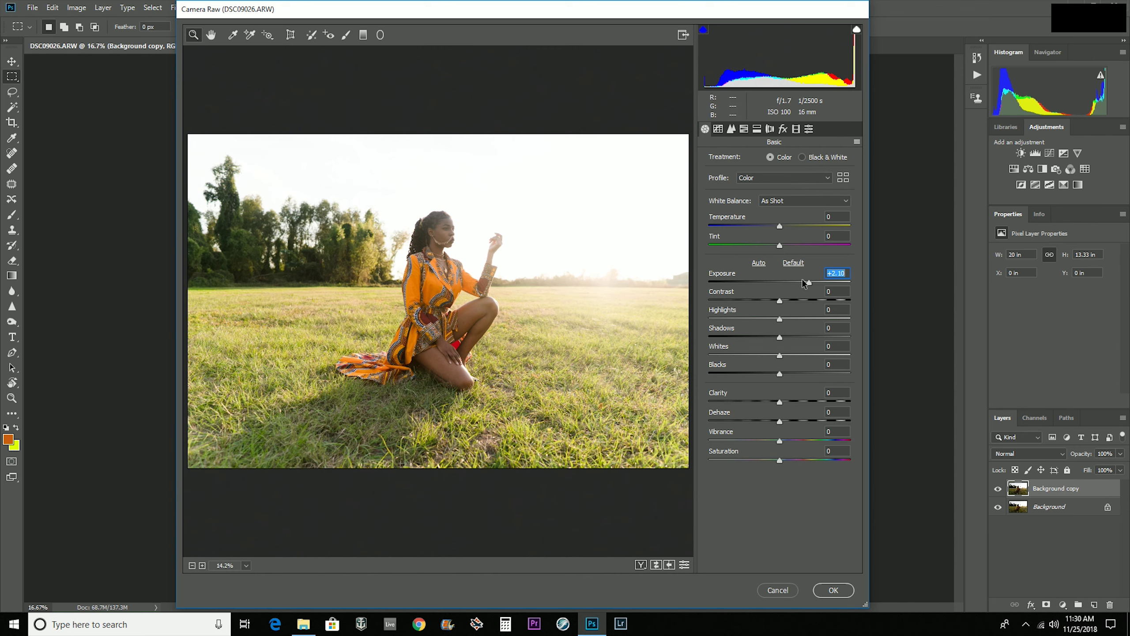
{"action": "left_click_drag", "start_coordinate": [808, 283], "coordinate": [779, 285]}
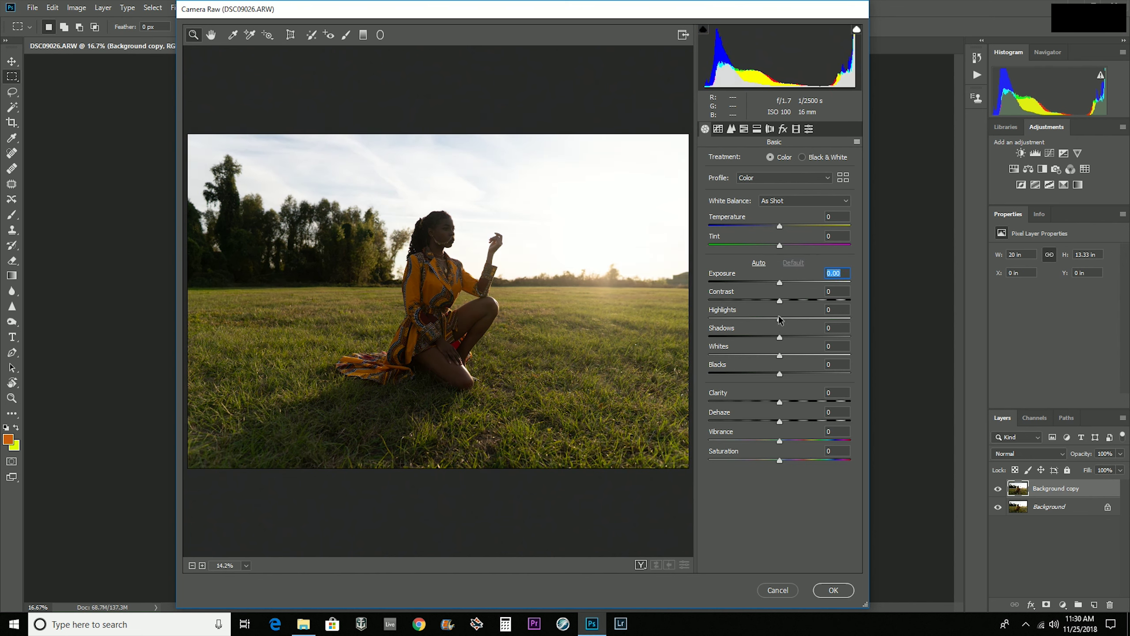
{"action": "left_click_drag", "start_coordinate": [780, 318], "coordinate": [680, 329]}
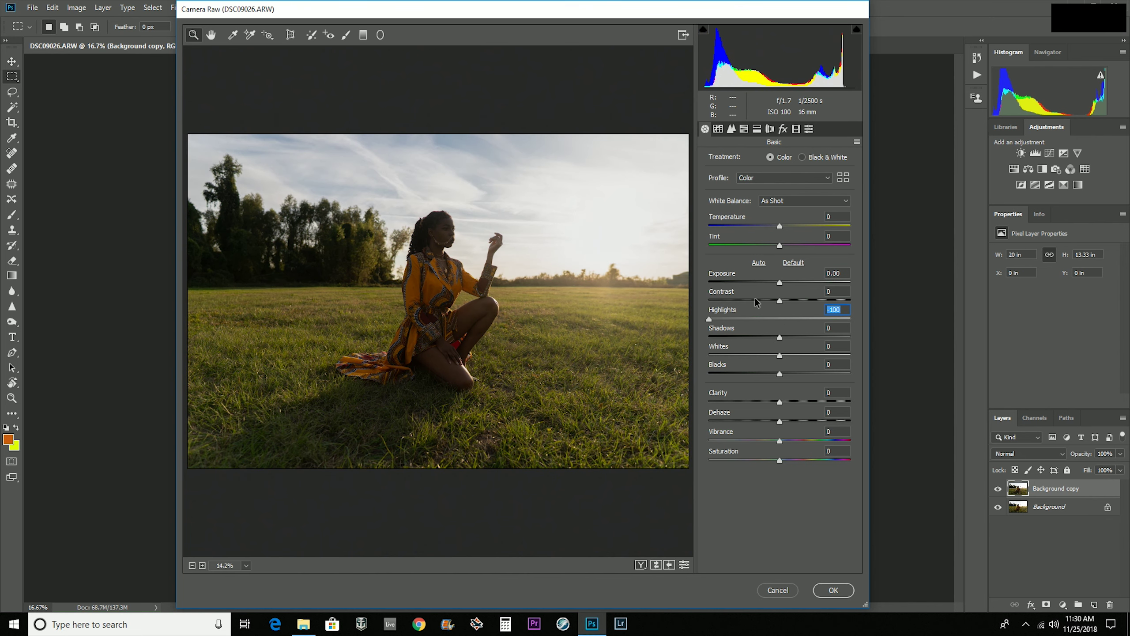
{"action": "left_click_drag", "start_coordinate": [780, 283], "coordinate": [749, 285]}
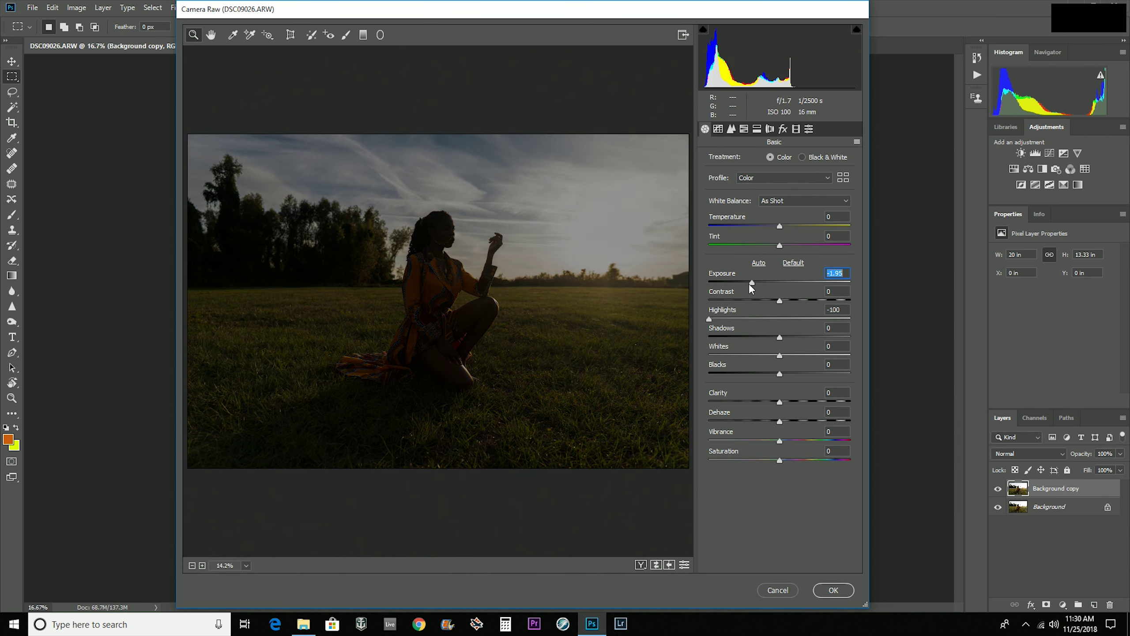
{"action": "double_click", "coordinate": [750, 283]}
{"action": "left_click_drag", "start_coordinate": [775, 285], "coordinate": [770, 285]}
{"action": "double_click", "coordinate": [711, 319]}
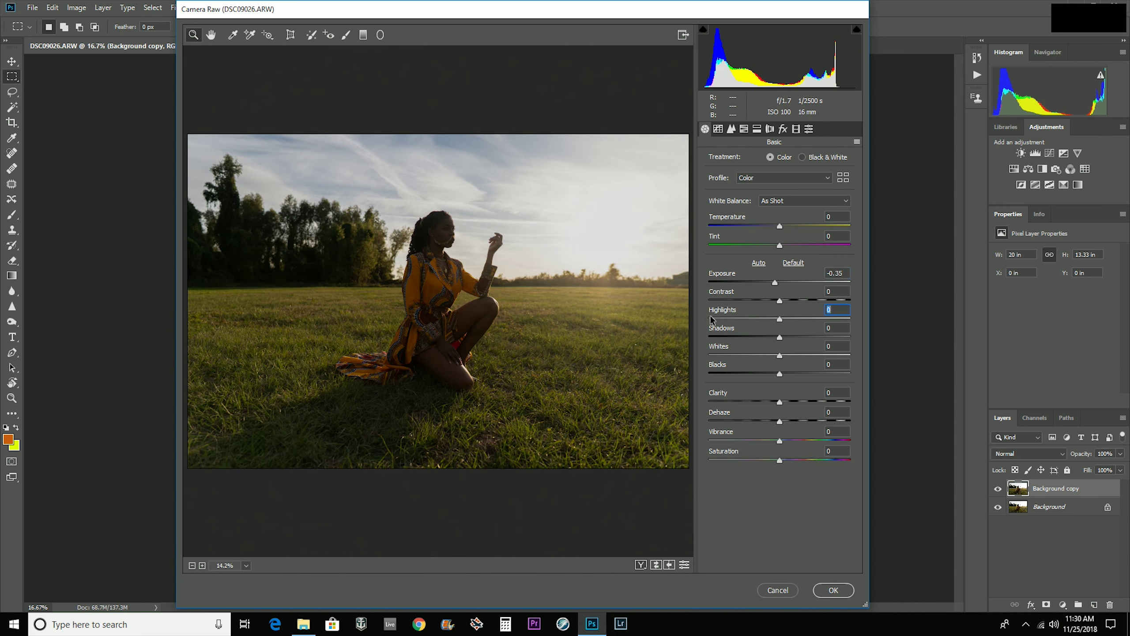
- Set Shadows +42, Exposure +0.65, Dehaze +59 and raised Vibrance, then apply the filter
{"action": "left_click_drag", "start_coordinate": [779, 338], "coordinate": [874, 340]}
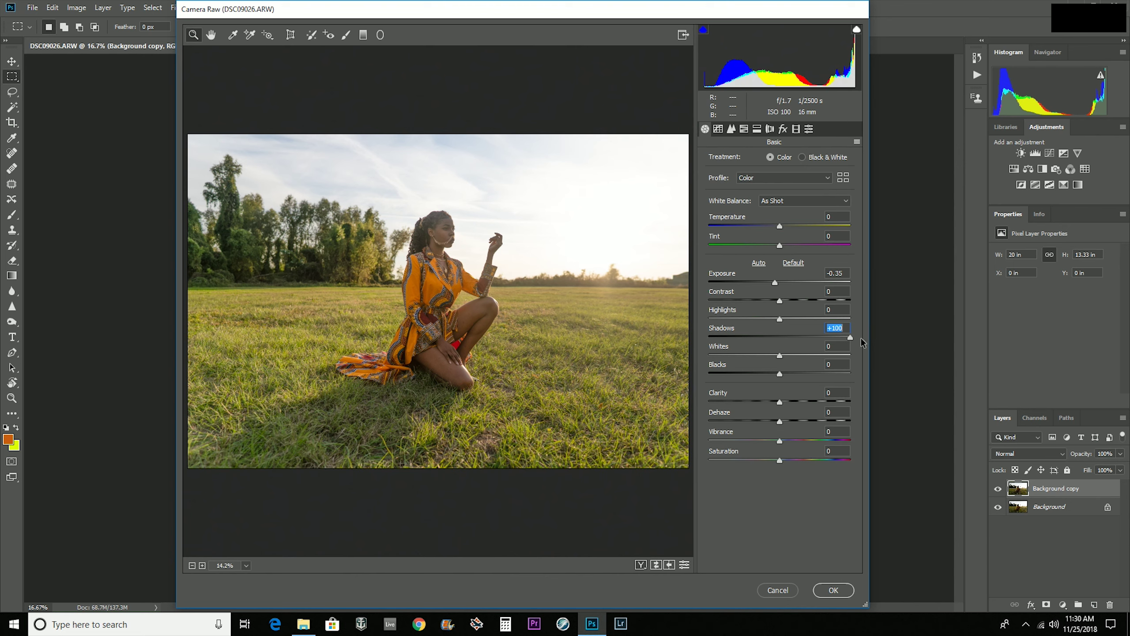
{"action": "left_click_drag", "start_coordinate": [851, 337], "coordinate": [809, 339]}
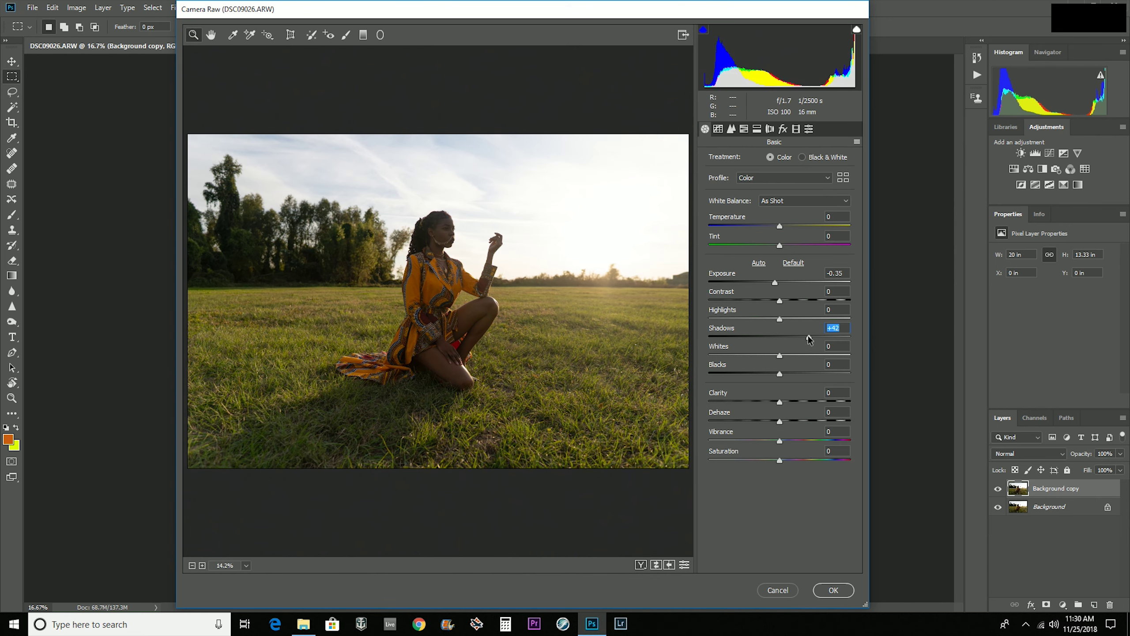
{"action": "left_click_drag", "start_coordinate": [775, 282], "coordinate": [712, 320]}
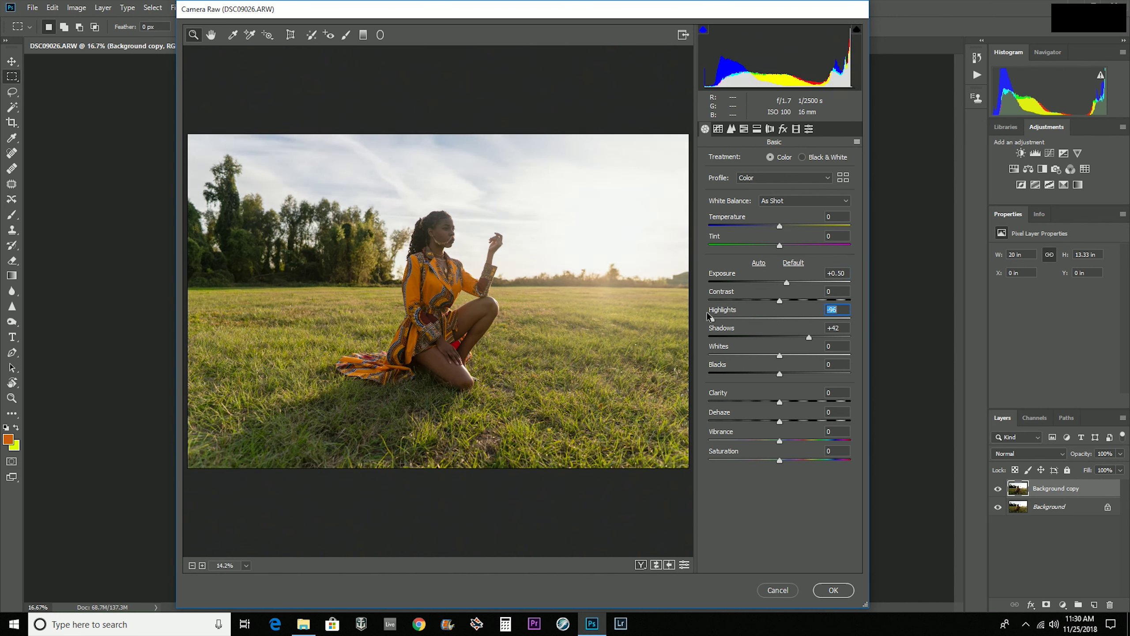
{"action": "left_click_drag", "start_coordinate": [787, 283], "coordinate": [789, 283]}
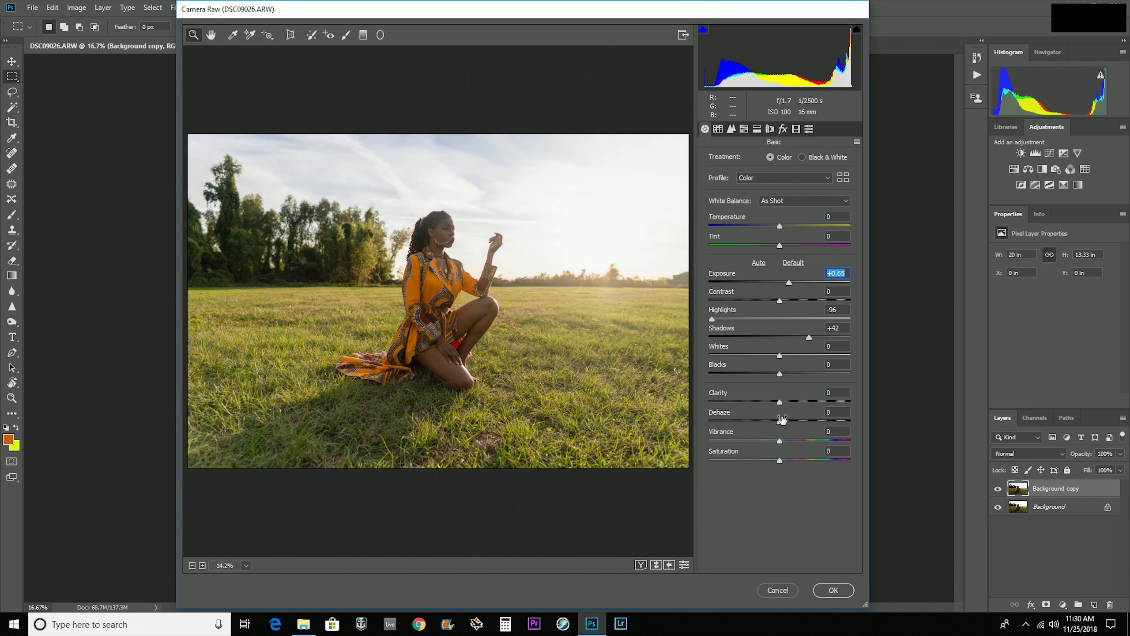
{"action": "left_click_drag", "start_coordinate": [780, 423], "coordinate": [817, 440]}
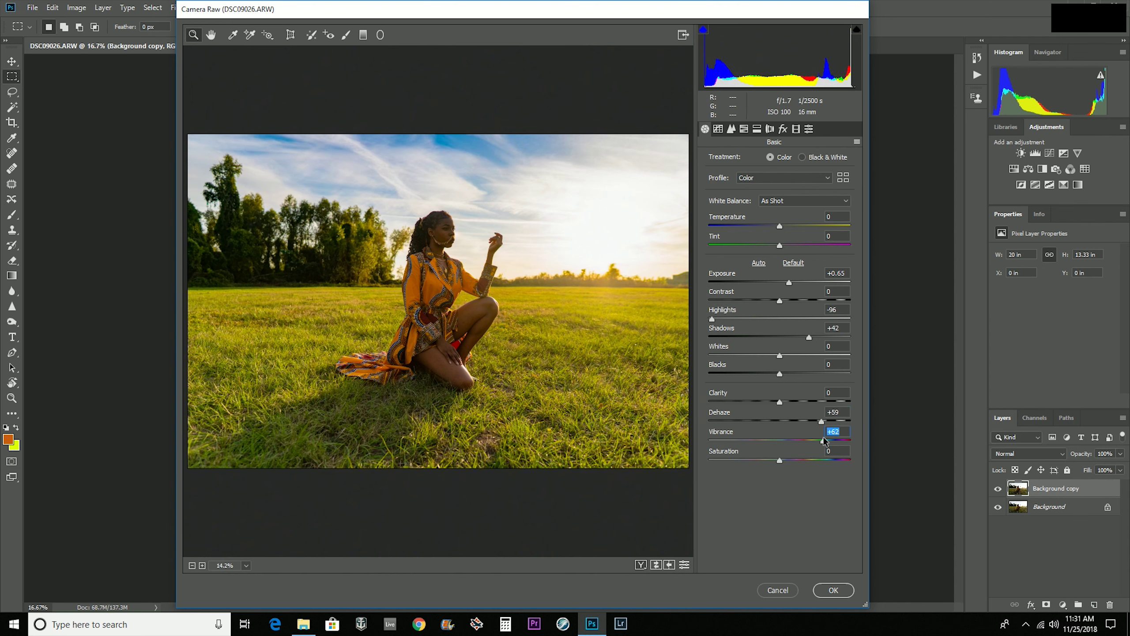
{"action": "left_click_drag", "start_coordinate": [824, 441], "coordinate": [822, 441]}
{"action": "left_click", "coordinate": [831, 590]}
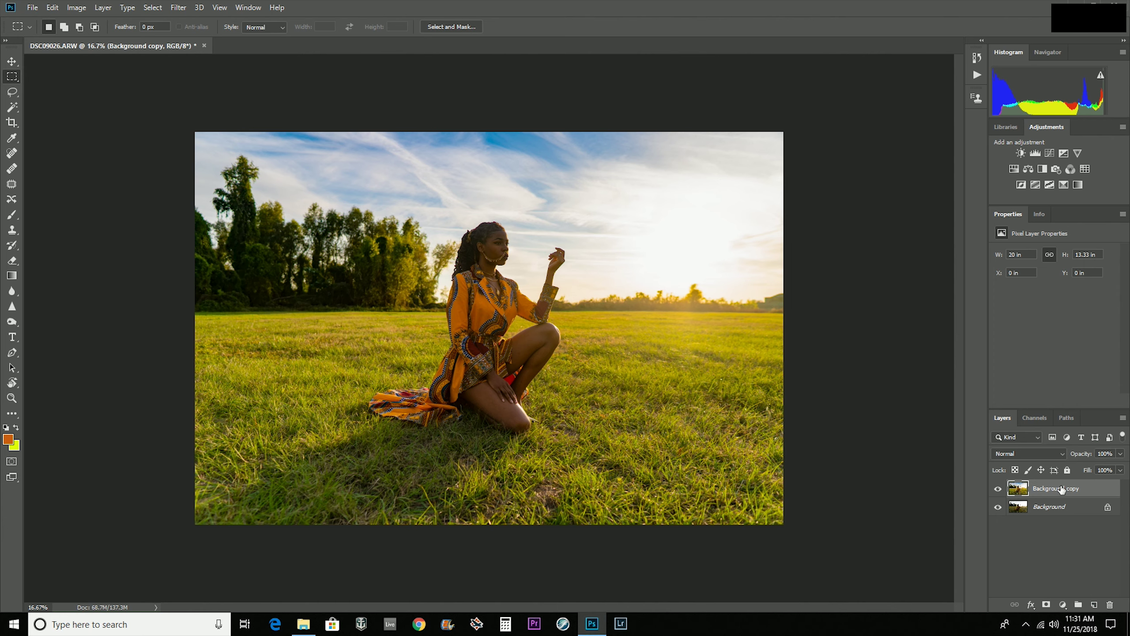
- Duplicate the layer as Background copy 2 and shift Camera Raw hue: Yellows +87, Greens +91
{"action": "key", "text": "ctrl+j"}
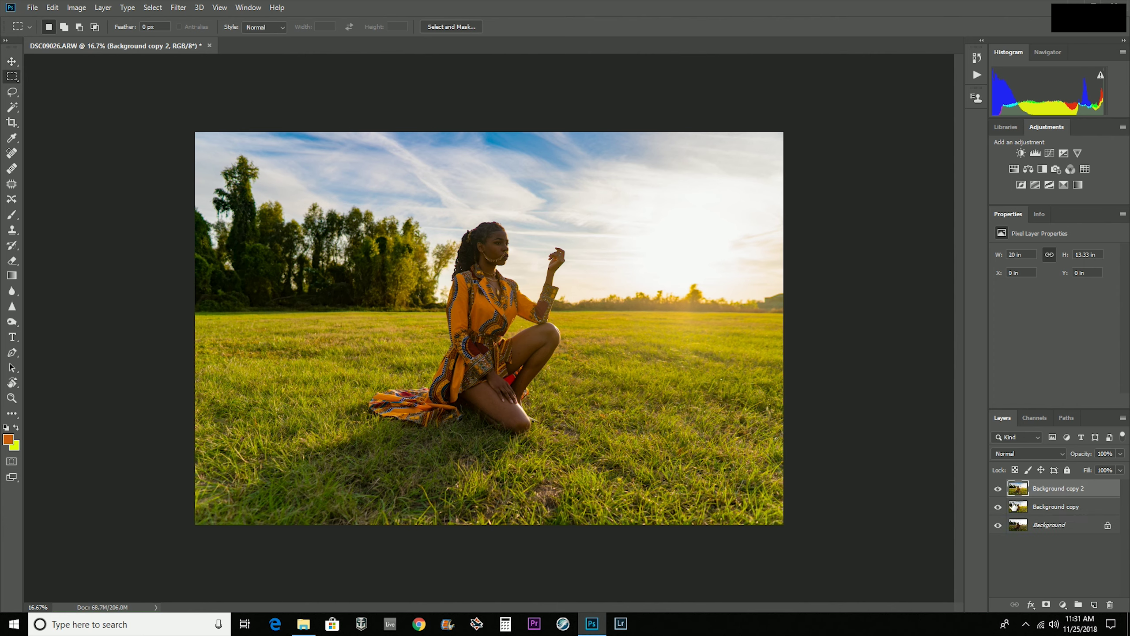
{"action": "left_click", "coordinate": [186, 8]}
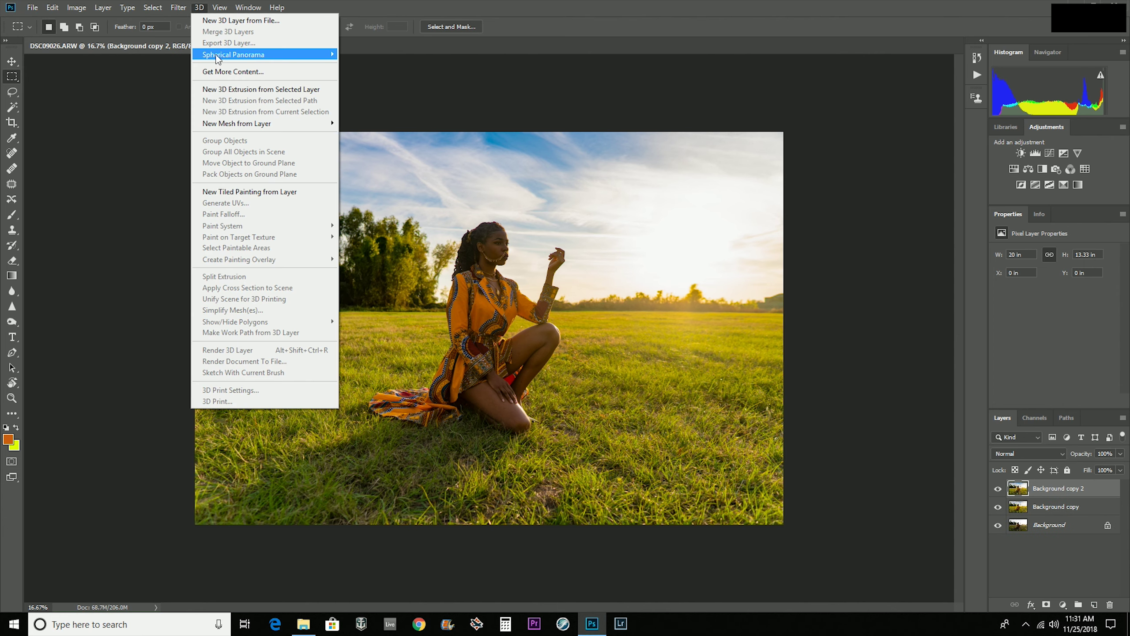
{"action": "left_click", "coordinate": [222, 77]}
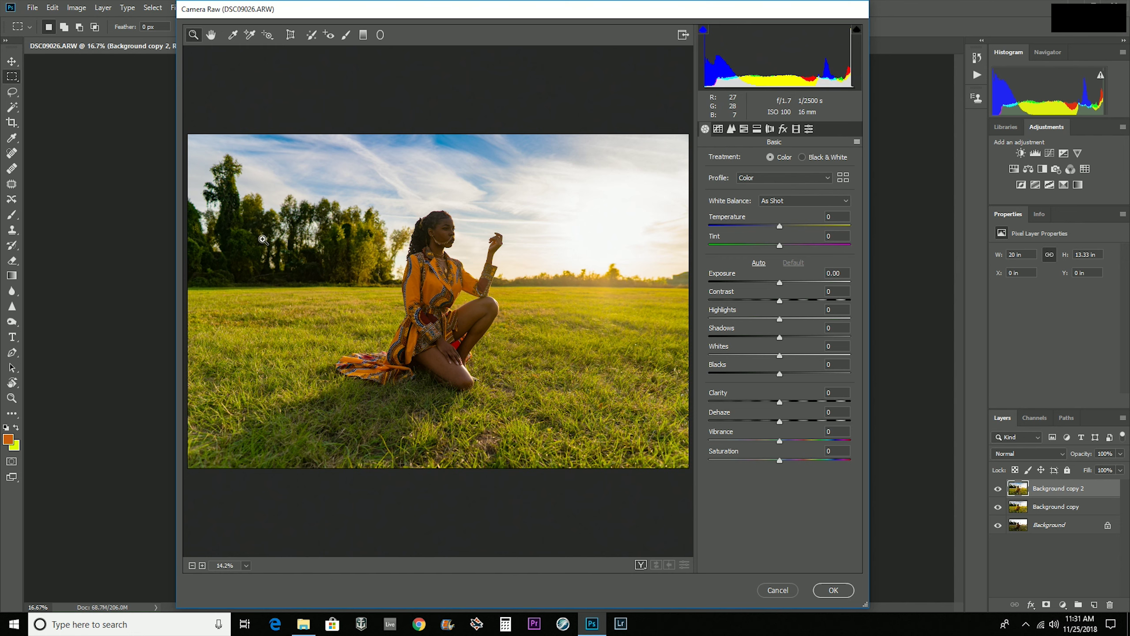
{"action": "left_click", "coordinate": [743, 128]}
{"action": "left_click", "coordinate": [713, 160]}
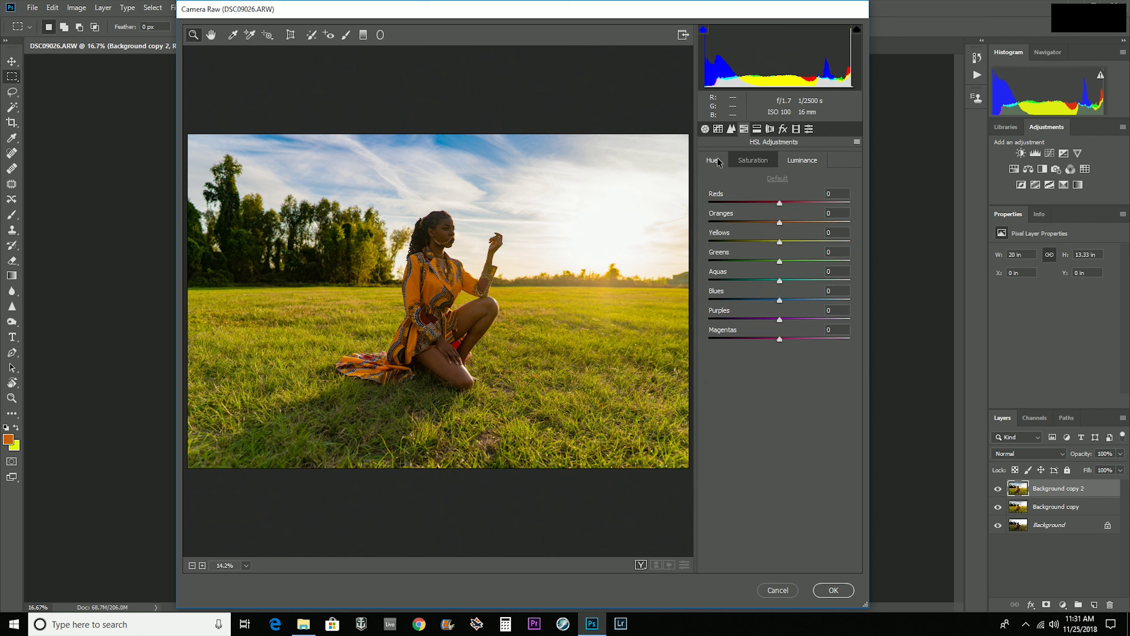
{"action": "left_click_drag", "start_coordinate": [780, 242], "coordinate": [840, 243]}
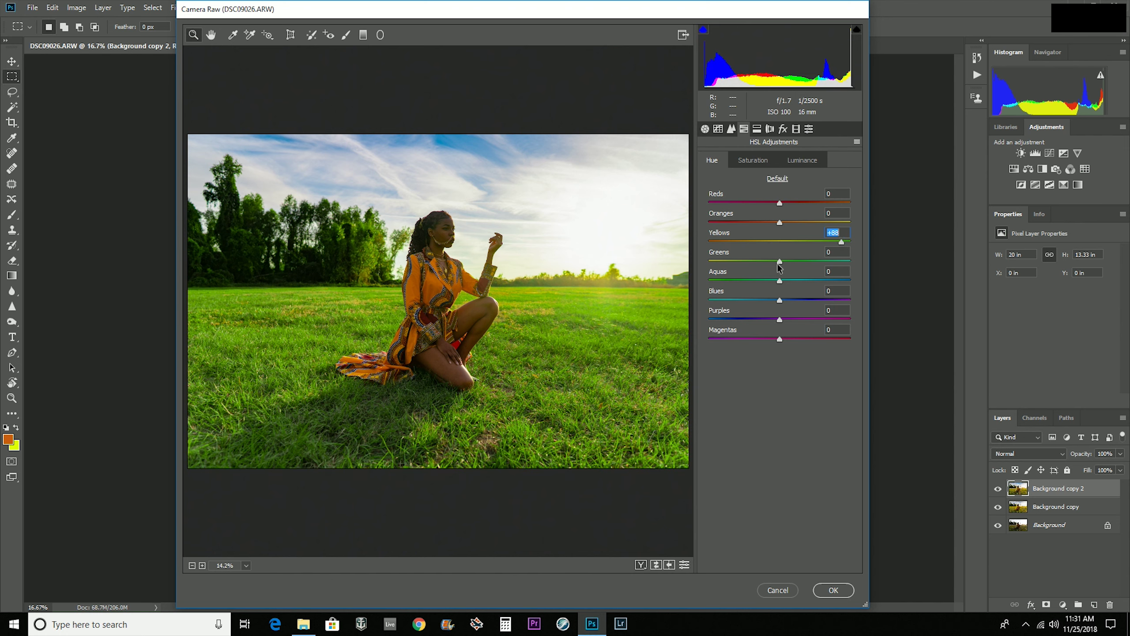
{"action": "left_click_drag", "start_coordinate": [779, 264], "coordinate": [844, 263]}
{"action": "double_click", "coordinate": [782, 280]}
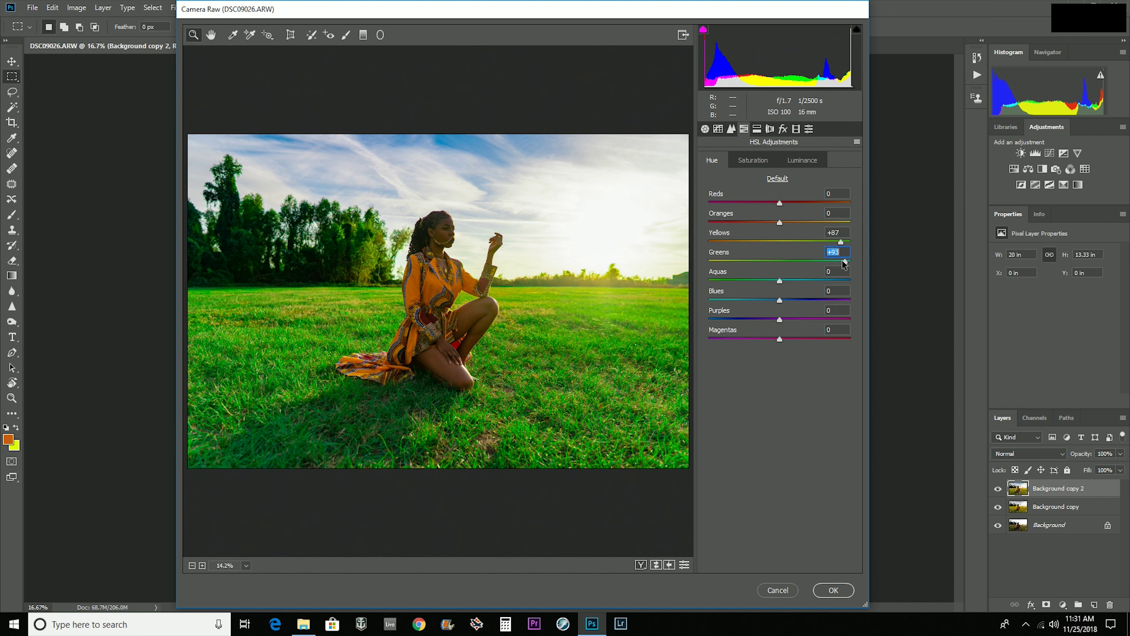
- Desaturate Yellows and Greens to -83 in the HSL saturation panel
{"action": "left_click", "coordinate": [753, 160]}
{"action": "left_click_drag", "start_coordinate": [780, 242], "coordinate": [719, 242]}
{"action": "left_click_drag", "start_coordinate": [780, 261], "coordinate": [721, 243]}
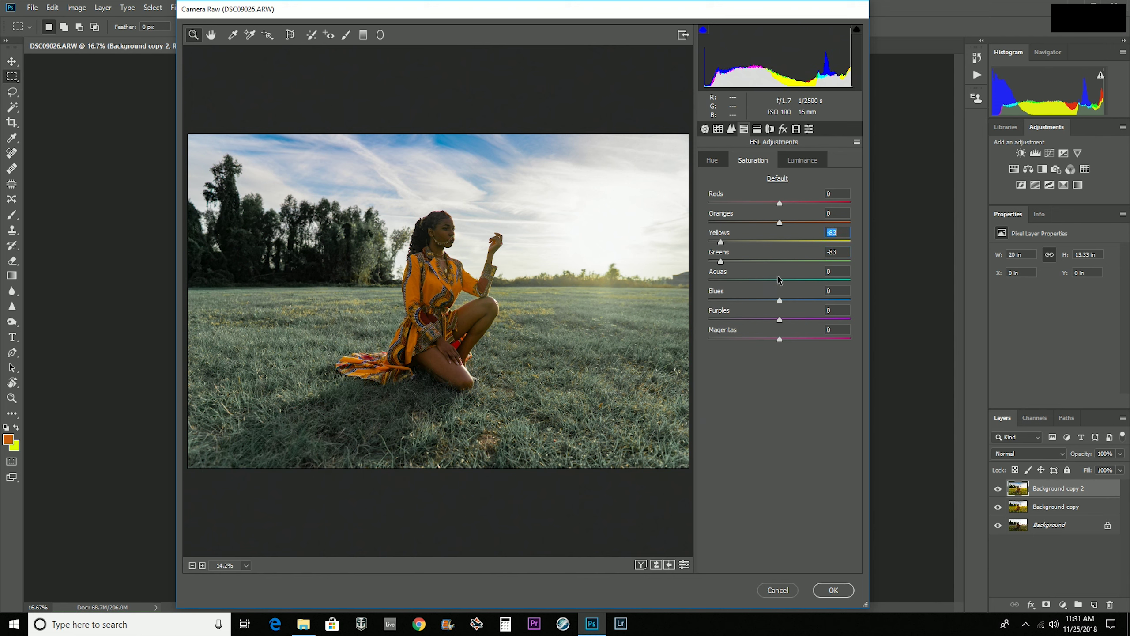
{"action": "left_click", "coordinate": [712, 160]}
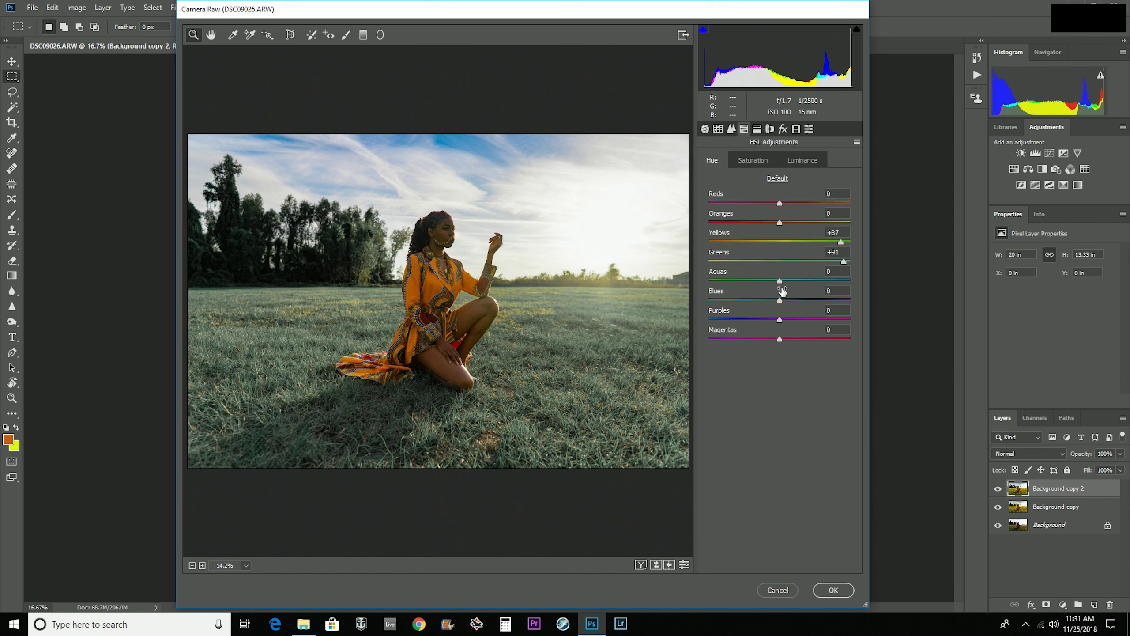
- Shift the Aquas hue to -83 and reduce Blues saturation to about -40
{"action": "left_click_drag", "start_coordinate": [781, 282], "coordinate": [759, 302]}
{"action": "left_click", "coordinate": [751, 161]}
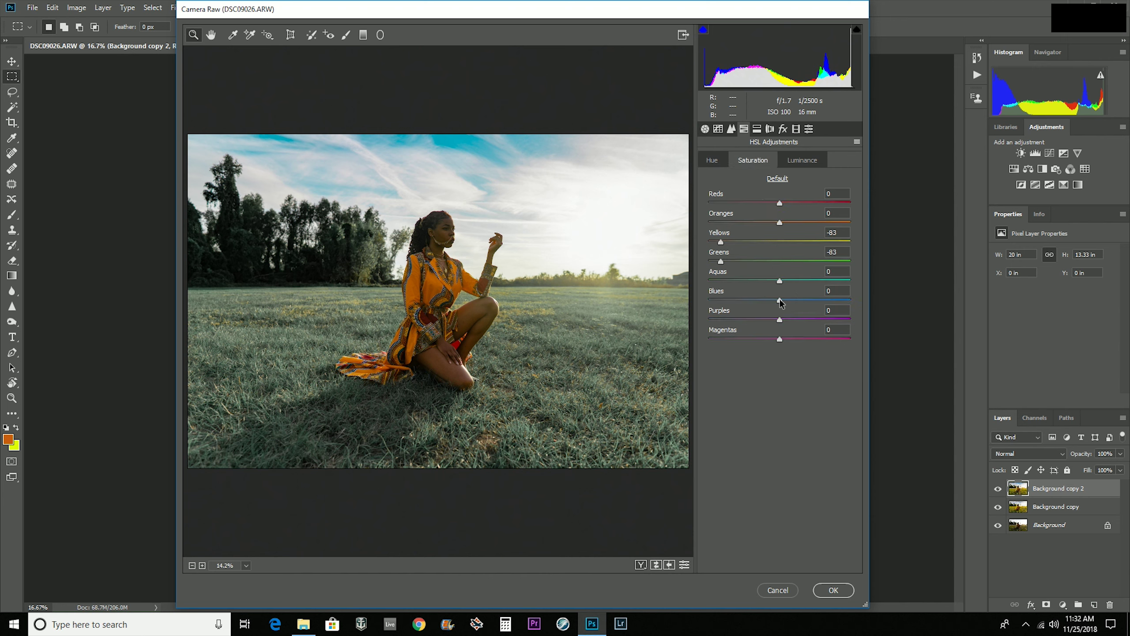
{"action": "left_click_drag", "start_coordinate": [780, 301], "coordinate": [752, 301]}
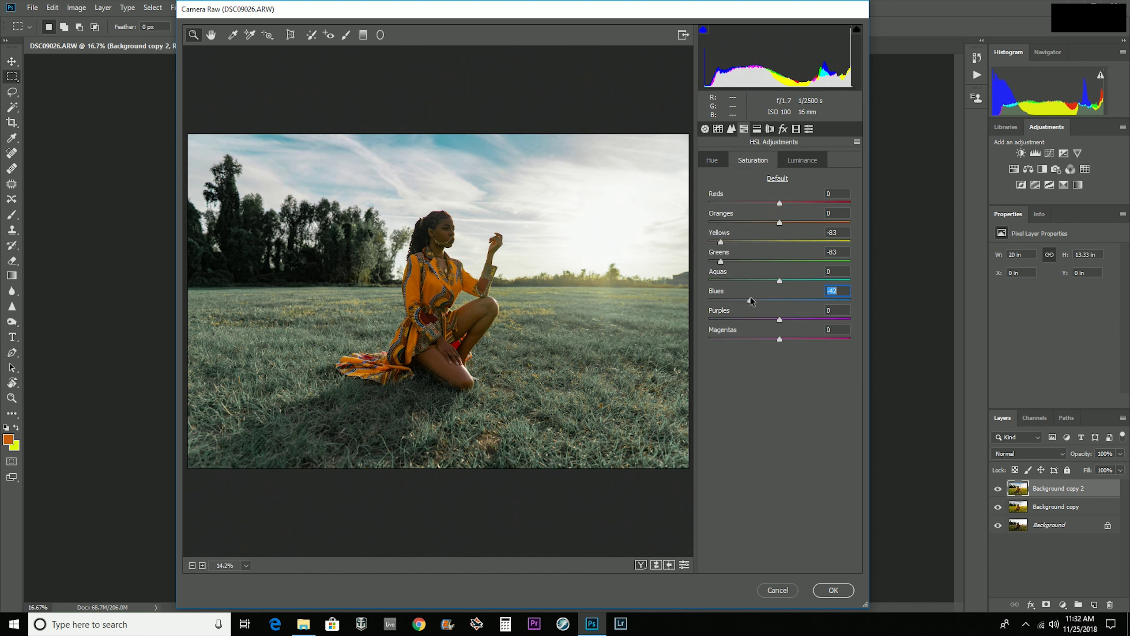
- Raise luminance for Blues +21, Greens +53 and Yellows +18, then apply the Camera Raw edits
{"action": "left_click", "coordinate": [802, 161]}
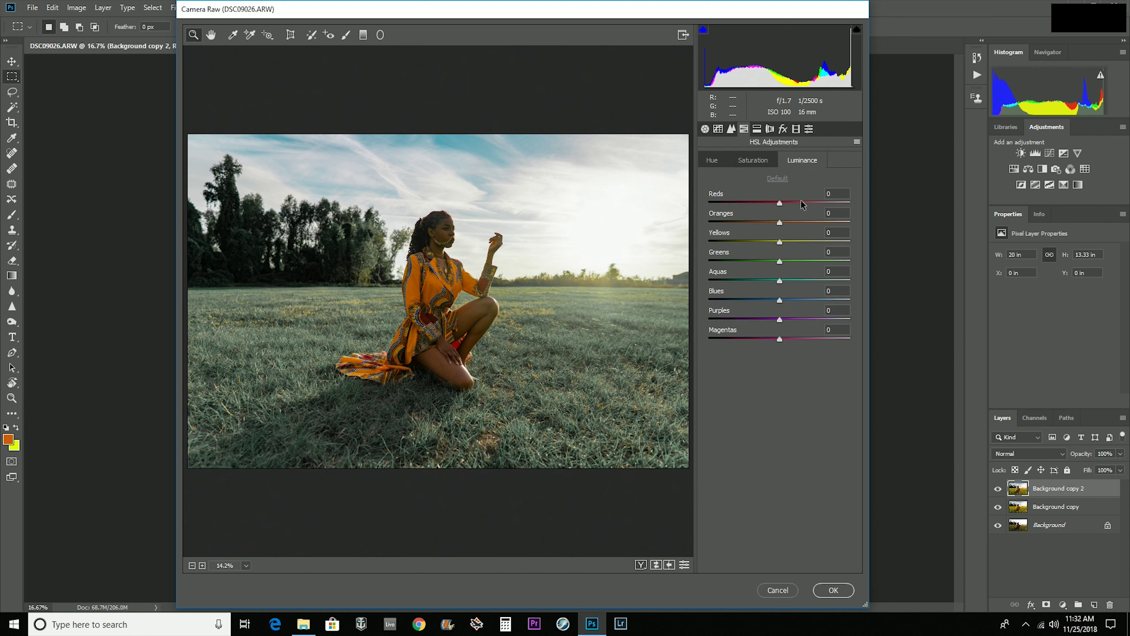
{"action": "mouse_move", "coordinate": [780, 300]}
{"action": "left_mouse_down"}
{"action": "mouse_move", "coordinate": [839, 298]}
{"action": "mouse_move", "coordinate": [798, 301]}
{"action": "left_mouse_up"}
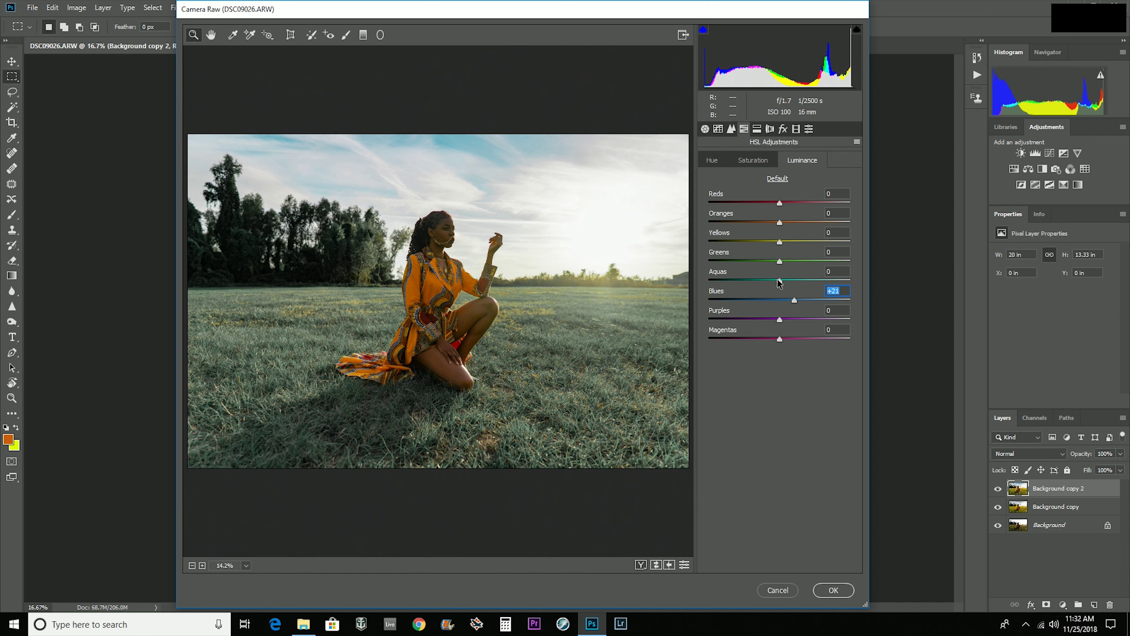
{"action": "left_click_drag", "start_coordinate": [780, 262], "coordinate": [793, 242]}
{"action": "left_click", "coordinate": [817, 242]}
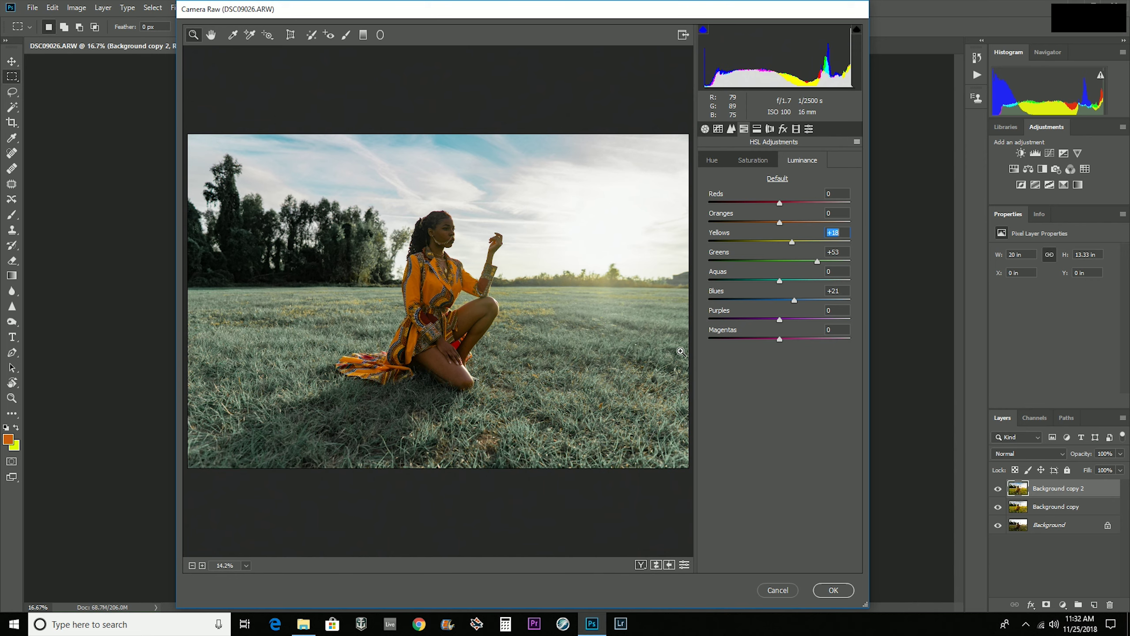
{"action": "left_click", "coordinate": [833, 590]}
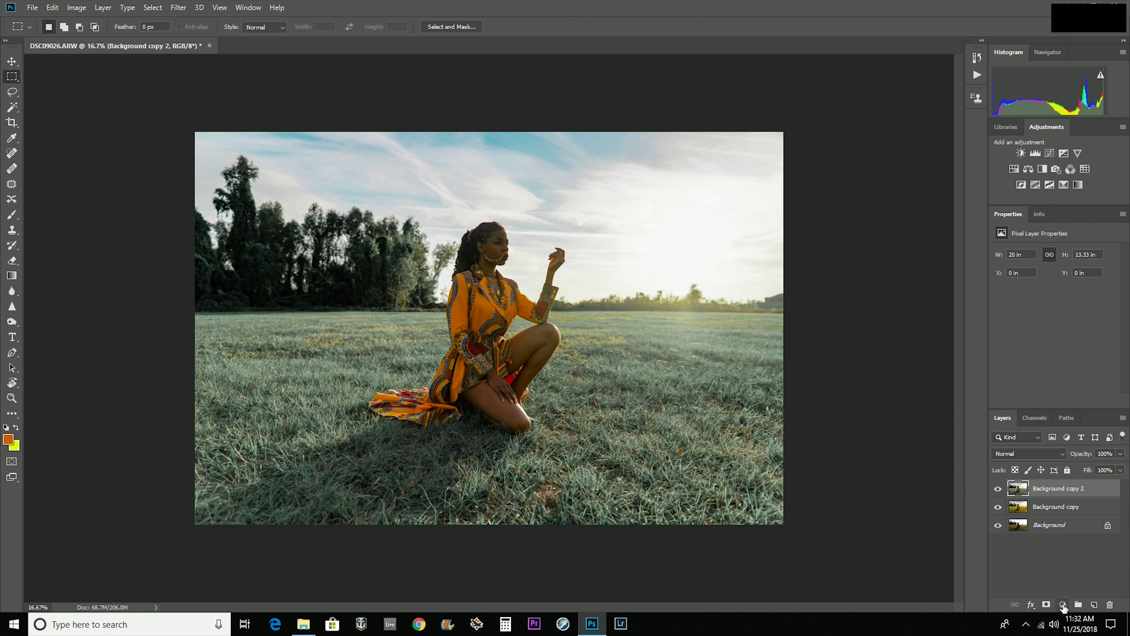
- Add a Color Lookup adjustment layer using the Look 7.cube 3DLUT file
{"action": "left_click", "coordinate": [1063, 605]}
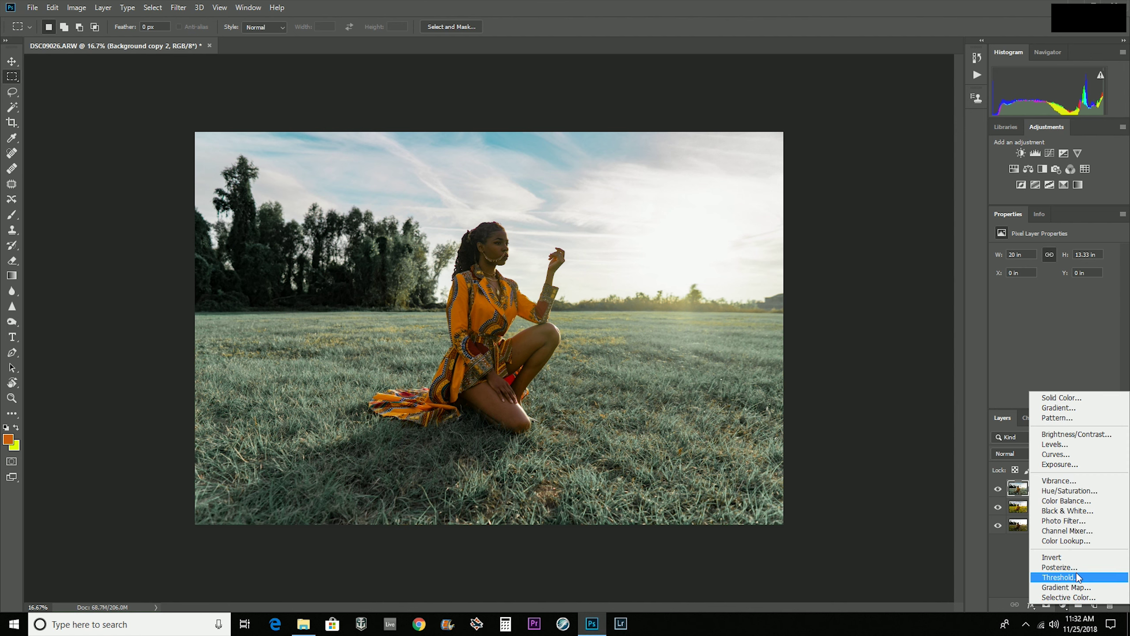
{"action": "left_click", "coordinate": [1075, 542]}
{"action": "left_click", "coordinate": [1055, 254]}
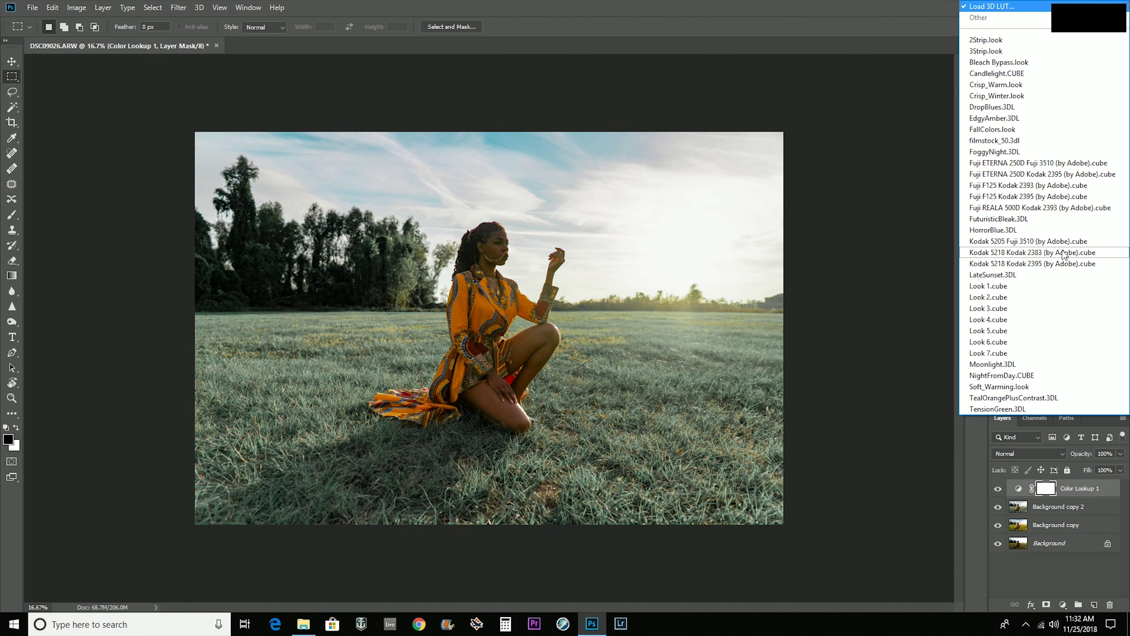
{"action": "left_click", "coordinate": [1014, 354]}
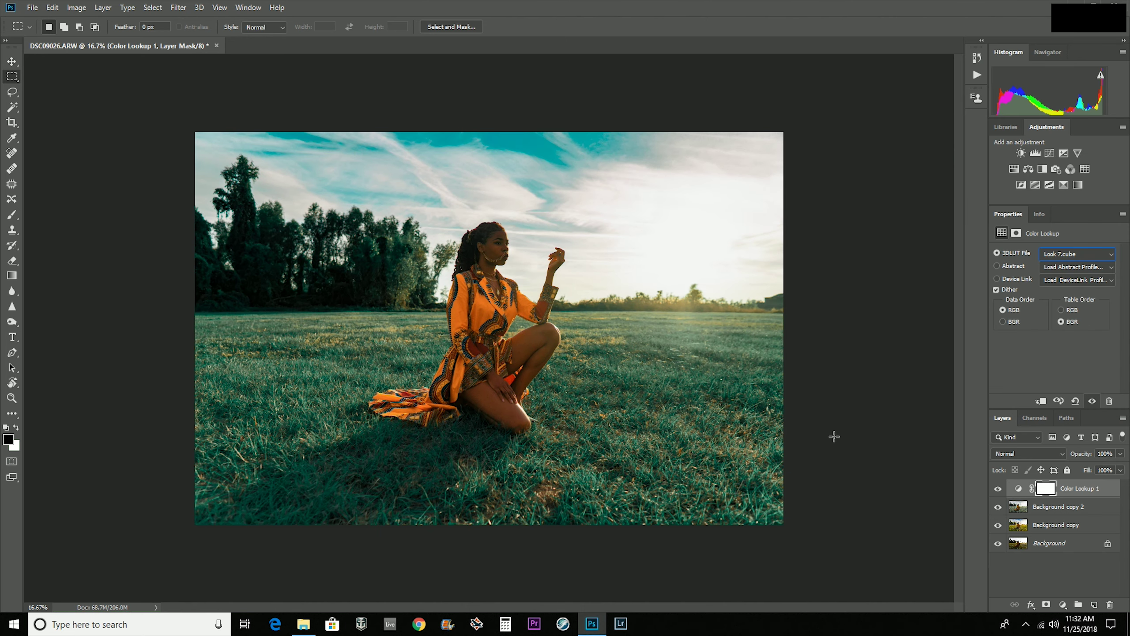
- Toggle the Color Lookup layer's visibility to compare graded and ungraded looks, leaving it visible
{"action": "left_click", "coordinate": [998, 489]}
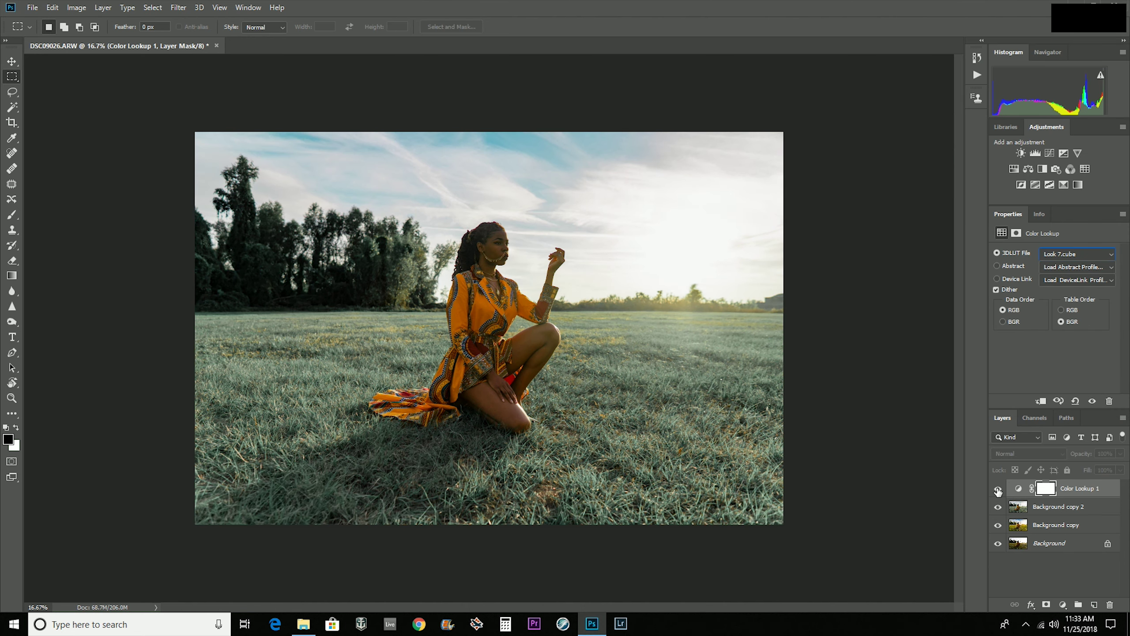
{"action": "left_click", "coordinate": [998, 488]}
{"action": "left_click", "coordinate": [999, 488]}
{"action": "left_click", "coordinate": [998, 488]}
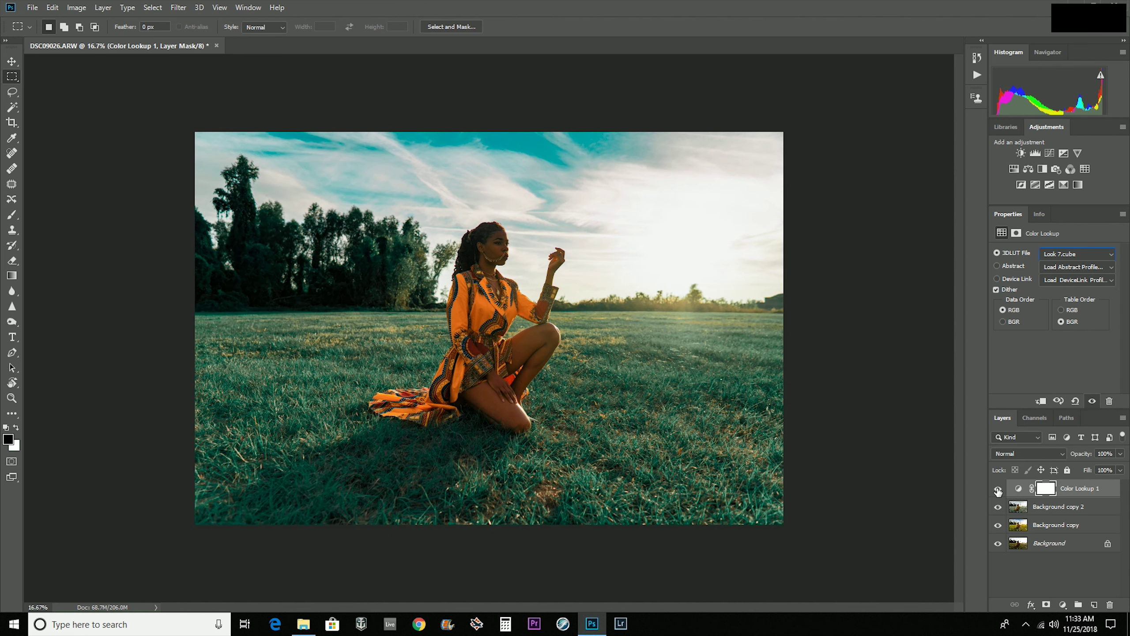
{"action": "left_click", "coordinate": [998, 488]}
{"action": "left_click", "coordinate": [998, 488]}
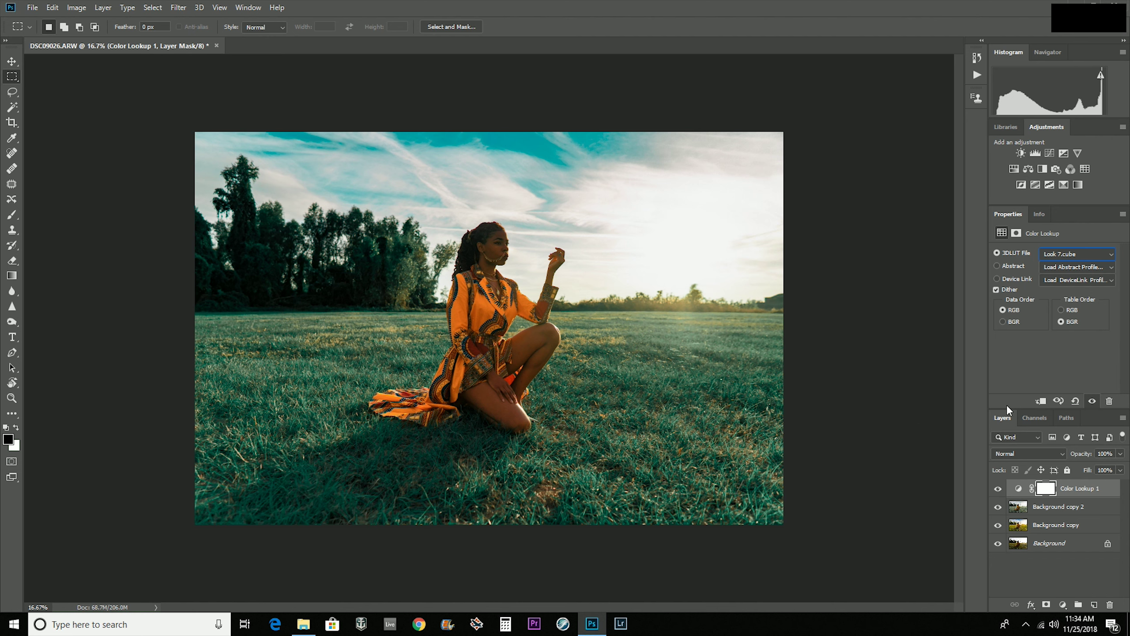
{"action": "left_click", "coordinate": [1120, 454]}
- Lower the Color Lookup opacity to 86% and stamp all visible layers into Layer 1
{"action": "mouse_move", "coordinate": [1120, 467]}
{"action": "left_mouse_down"}
{"action": "mouse_move", "coordinate": [1073, 463]}
{"action": "mouse_move", "coordinate": [1129, 468]}
{"action": "left_mouse_up"}
{"action": "left_click", "coordinate": [1065, 589]}
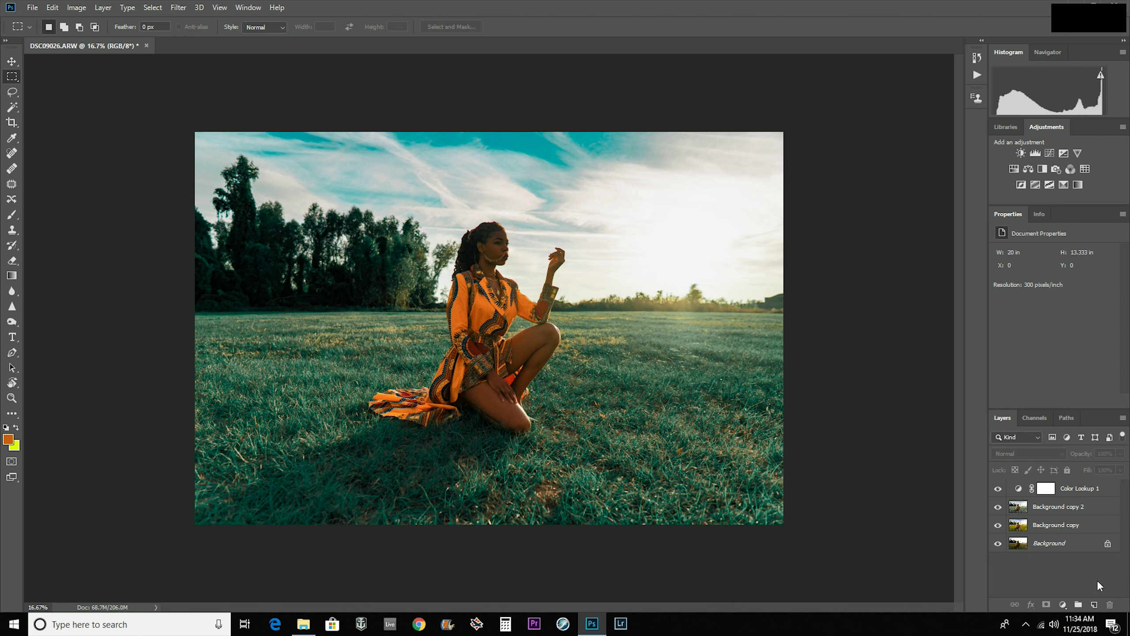
{"action": "key", "text": "ctrl+shift+alt+e"}
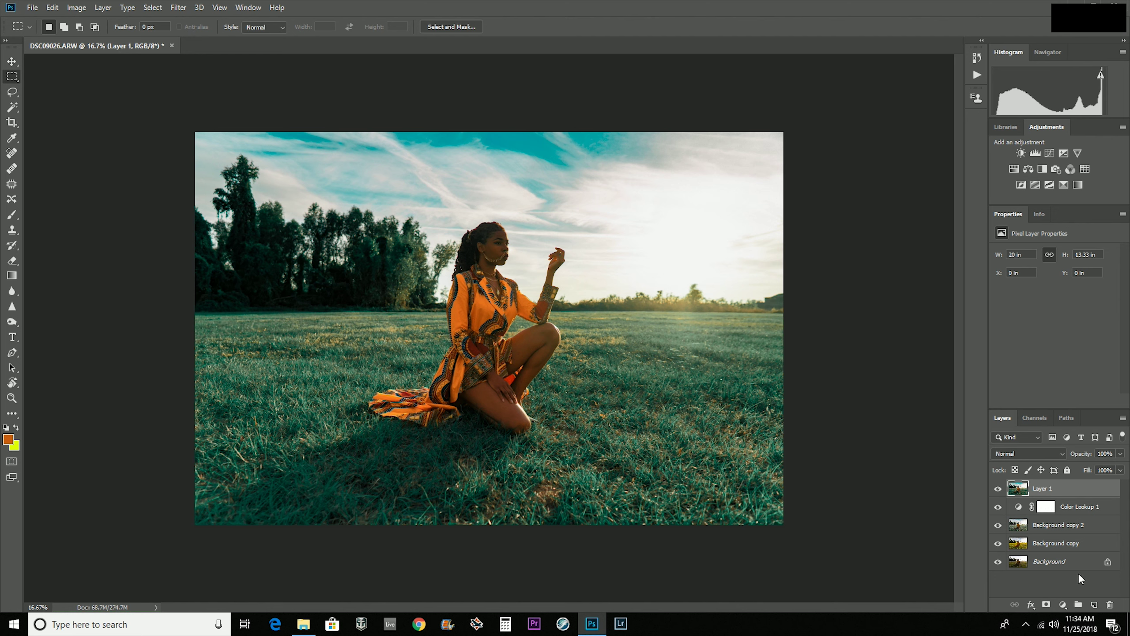
- Hide both background copy layers and toggle Layer 1 to compare it with the original photo
{"action": "left_click", "coordinate": [998, 489]}
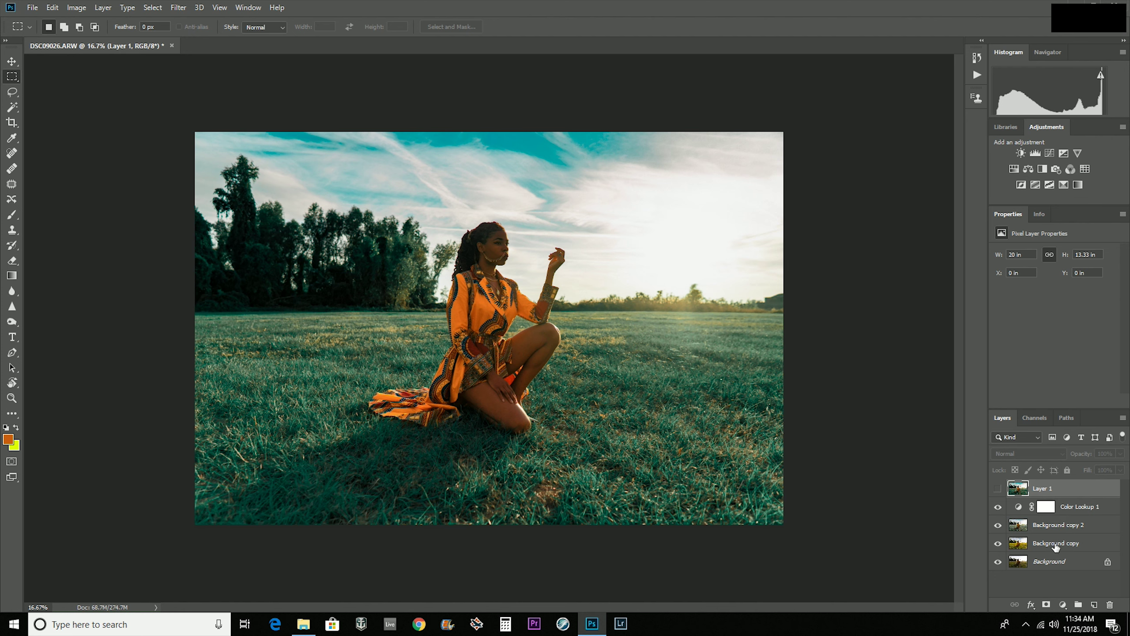
{"action": "left_click", "coordinate": [999, 489]}
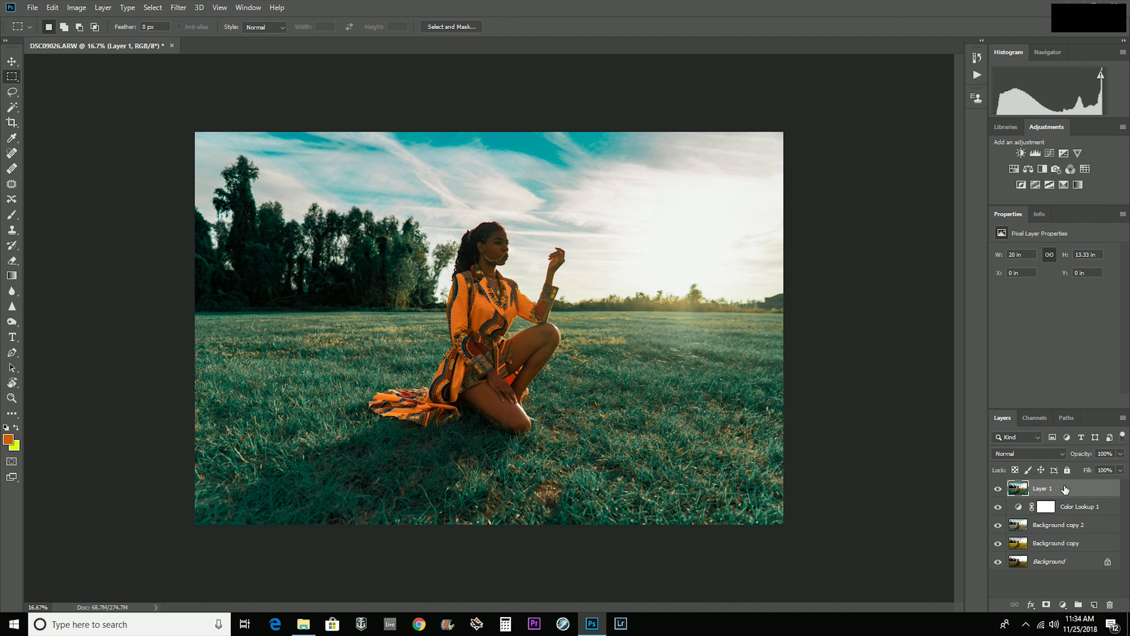
{"action": "left_click_drag", "start_coordinate": [1003, 511], "coordinate": [997, 549]}
{"action": "left_click", "coordinate": [999, 489]}
{"action": "left_click", "coordinate": [999, 489]}
{"action": "left_click", "coordinate": [999, 489]}
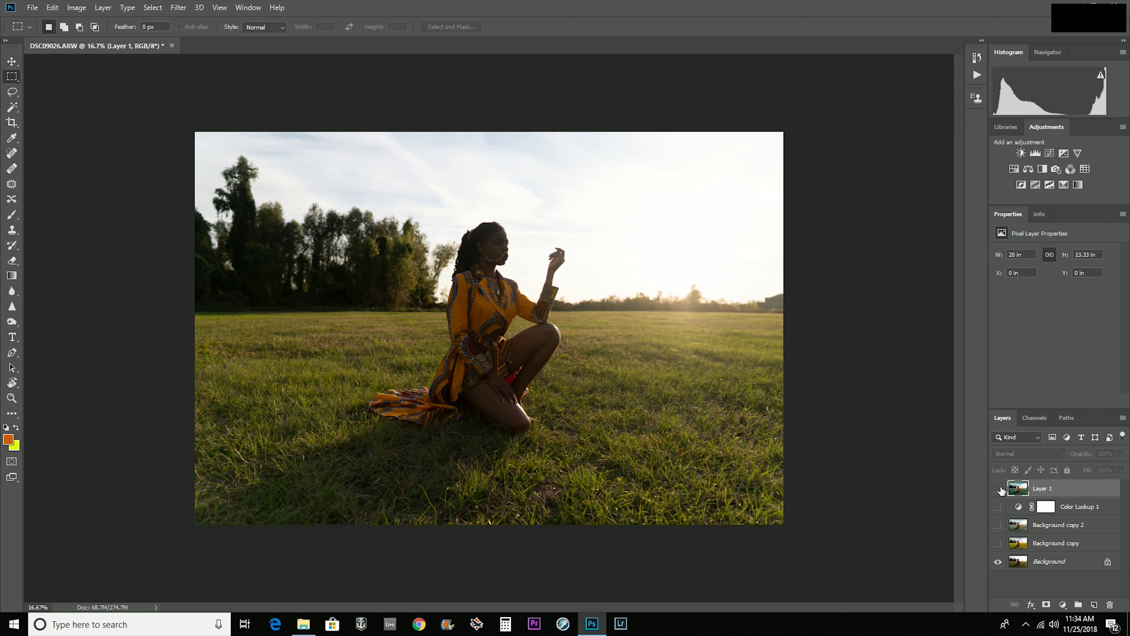
{"action": "left_click", "coordinate": [999, 489]}
{"action": "left_click", "coordinate": [999, 489]}
{"action": "left_click", "coordinate": [999, 489]}
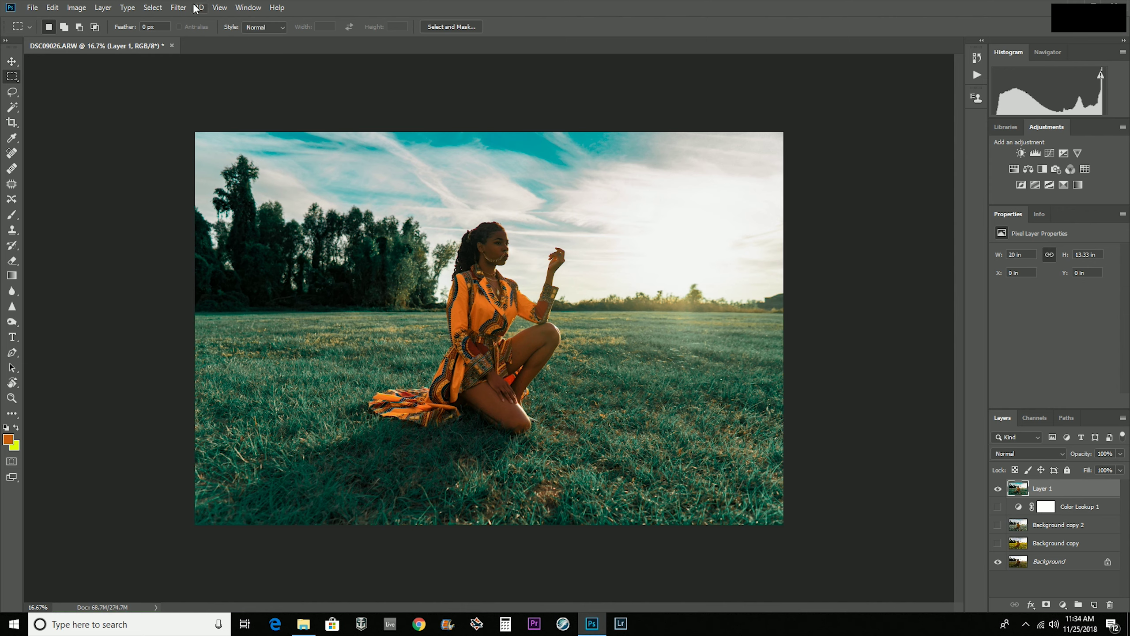
- Duplicate Layer 1 as Layer 1 copy and open the Camera Raw Filter on it
{"action": "left_click", "coordinate": [178, 7]}
{"action": "mouse_move", "coordinate": [200, 7]}
{"action": "left_click", "coordinate": [573, 6]}
{"action": "key", "text": "ctrl+j"}
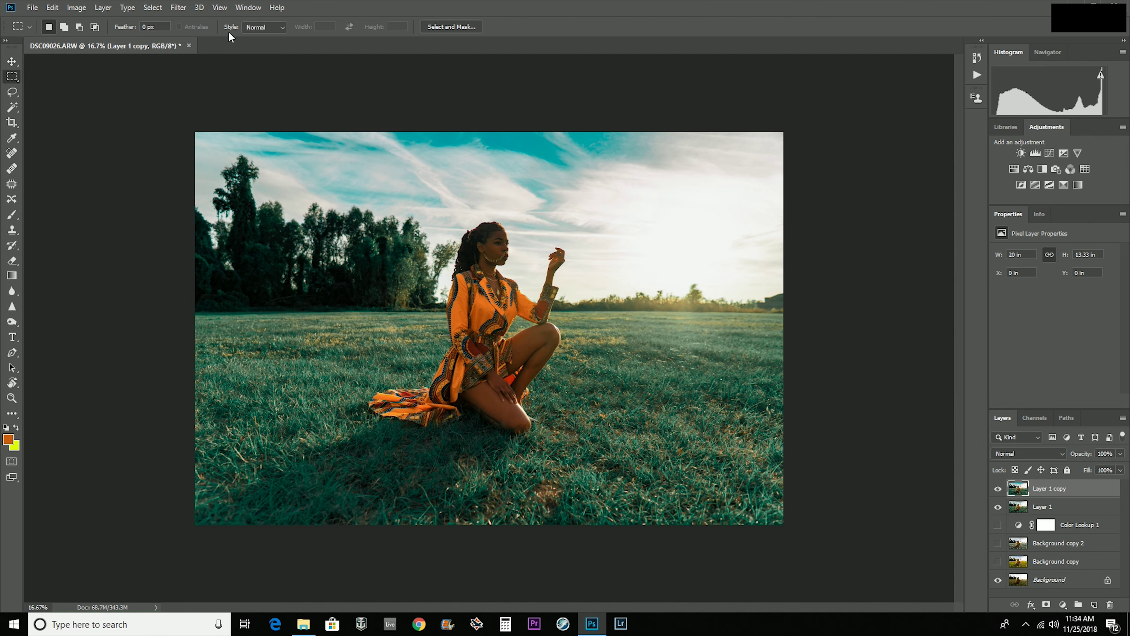
{"action": "left_click", "coordinate": [178, 7]}
{"action": "left_click", "coordinate": [222, 79]}
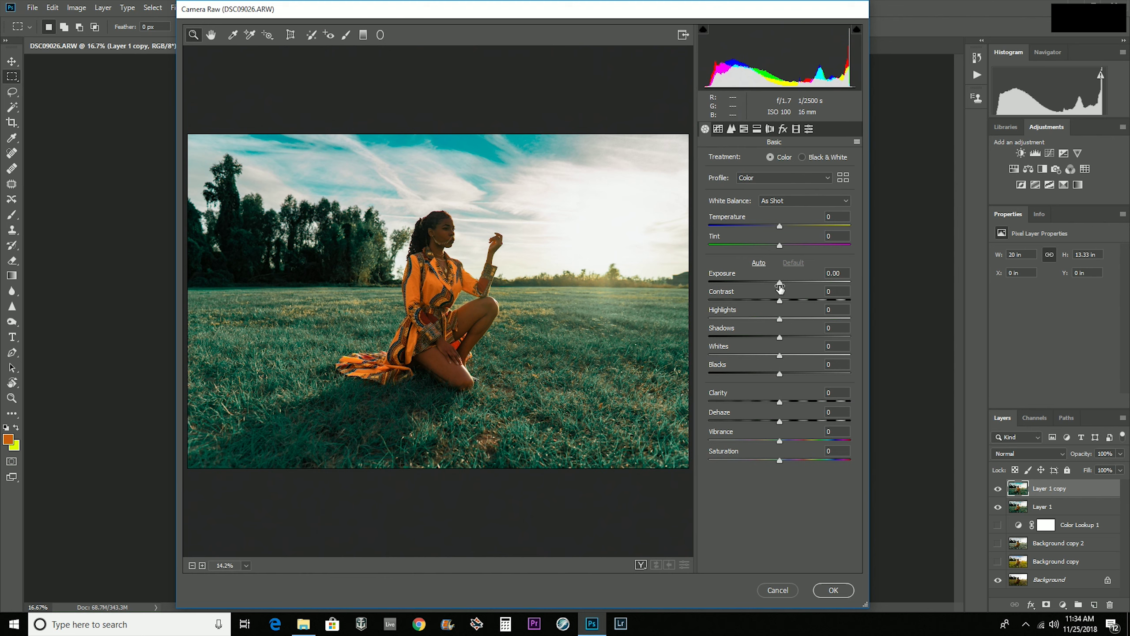
- Set Exposure +0.40, Highlights +11, Shadows +10 and Clarity +8 on Layer 1 copy
{"action": "left_click_drag", "start_coordinate": [780, 282], "coordinate": [784, 284]}
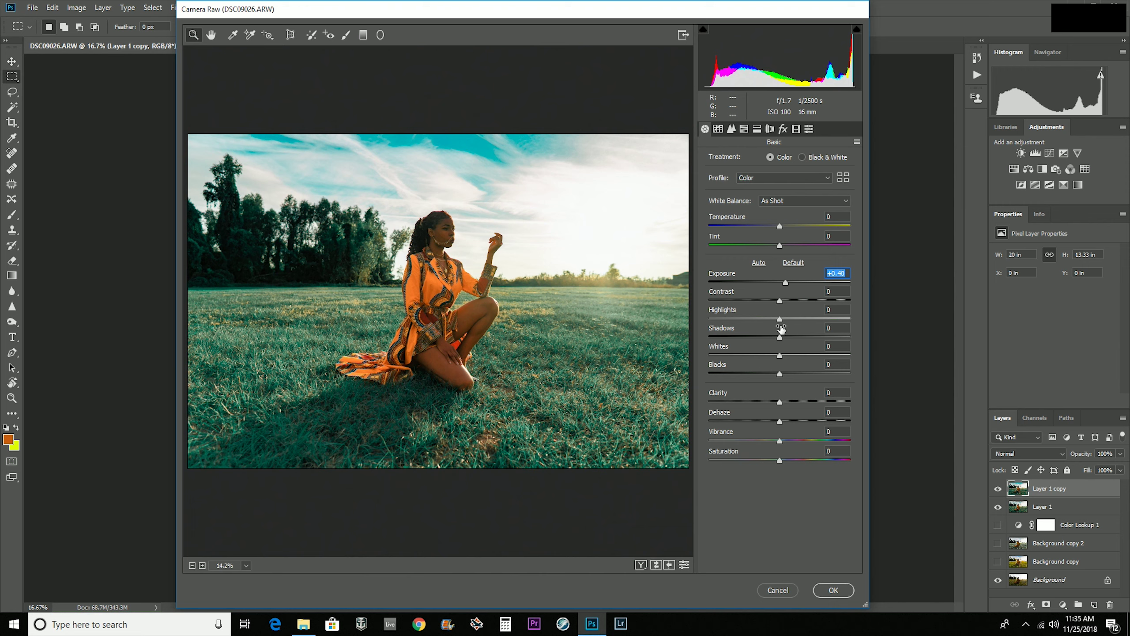
{"action": "mouse_move", "coordinate": [780, 319]}
{"action": "left_mouse_down"}
{"action": "mouse_move", "coordinate": [807, 315]}
{"action": "mouse_move", "coordinate": [788, 317]}
{"action": "mouse_move", "coordinate": [789, 340]}
{"action": "left_mouse_up"}
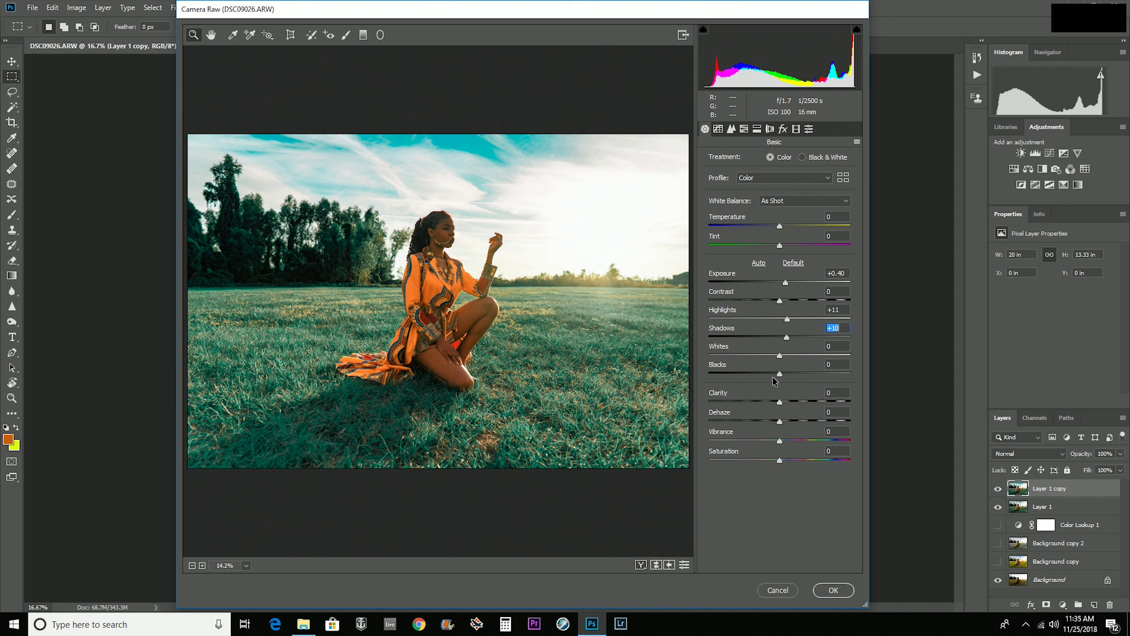
{"action": "left_click_drag", "start_coordinate": [782, 400], "coordinate": [787, 404]}
{"action": "left_click", "coordinate": [744, 129]}
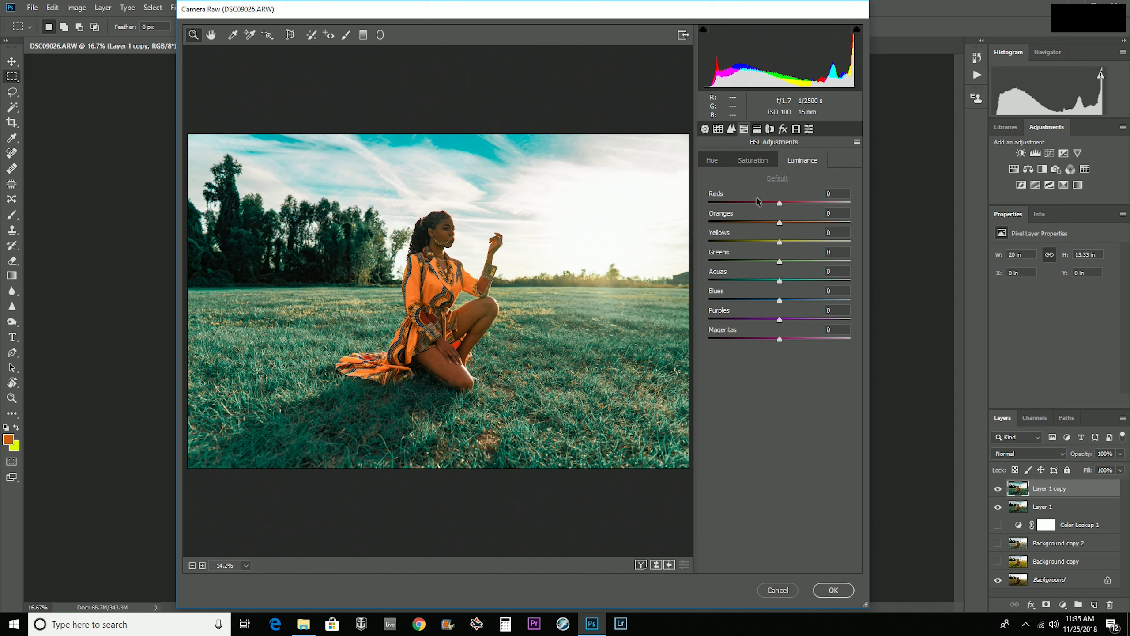
- Lower HSL saturation to Greens -49, Aquas -51 and Blues -56
{"action": "left_click", "coordinate": [752, 160]}
{"action": "left_click_drag", "start_coordinate": [780, 262], "coordinate": [744, 262]}
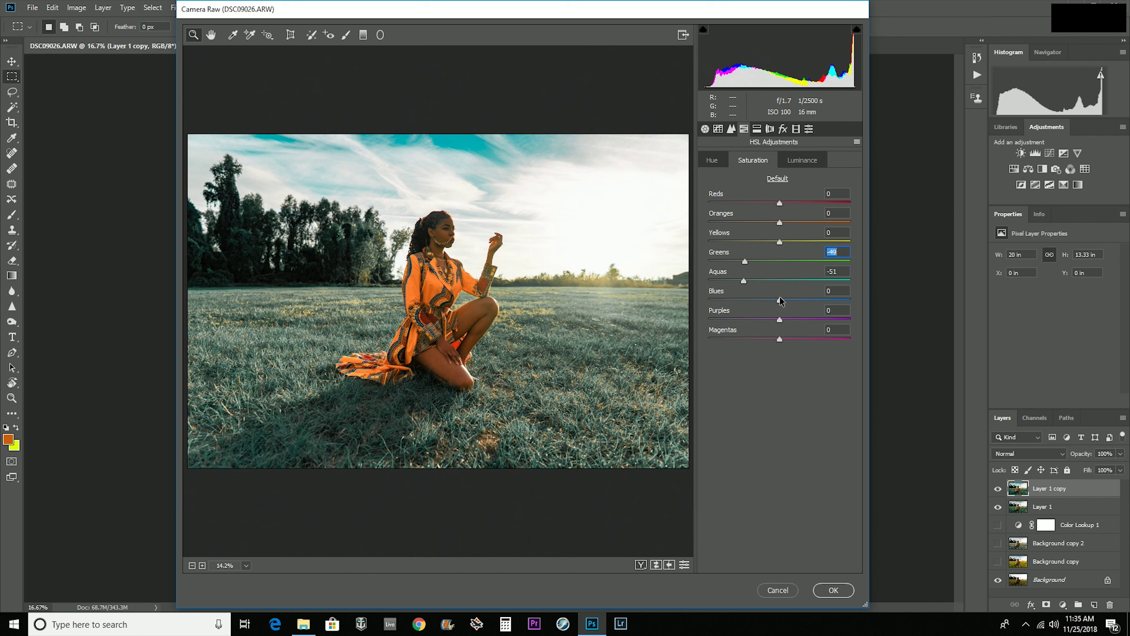
{"action": "left_click_drag", "start_coordinate": [780, 300], "coordinate": [730, 302]}
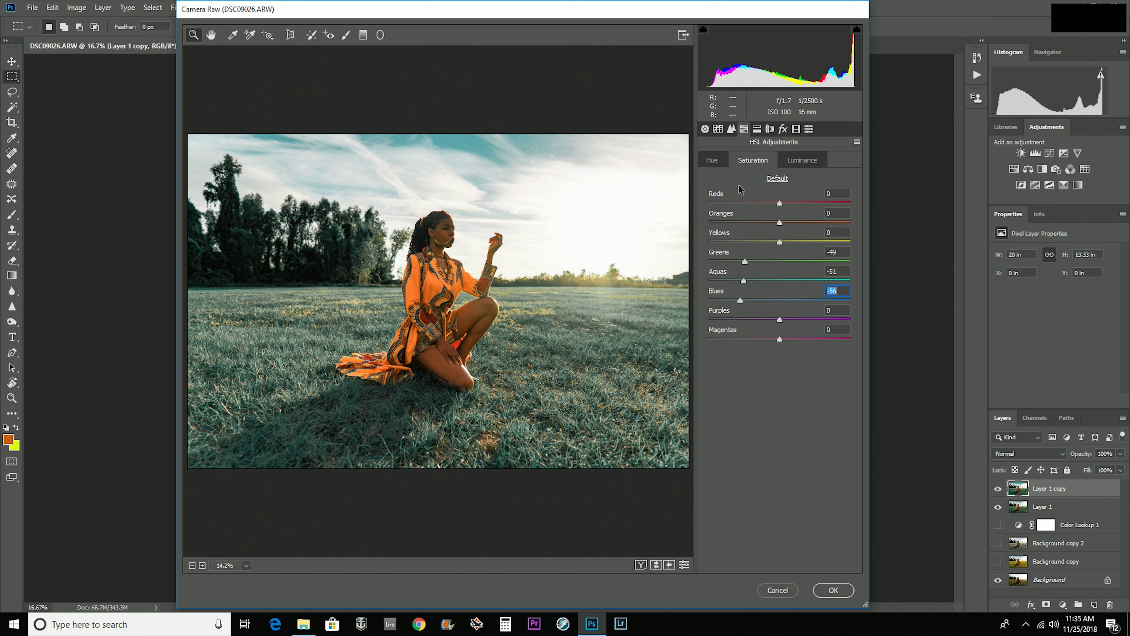
- Cool the white balance to Temperature -9 and boost Vibrance in the Basic panel
{"action": "left_click", "coordinate": [705, 130]}
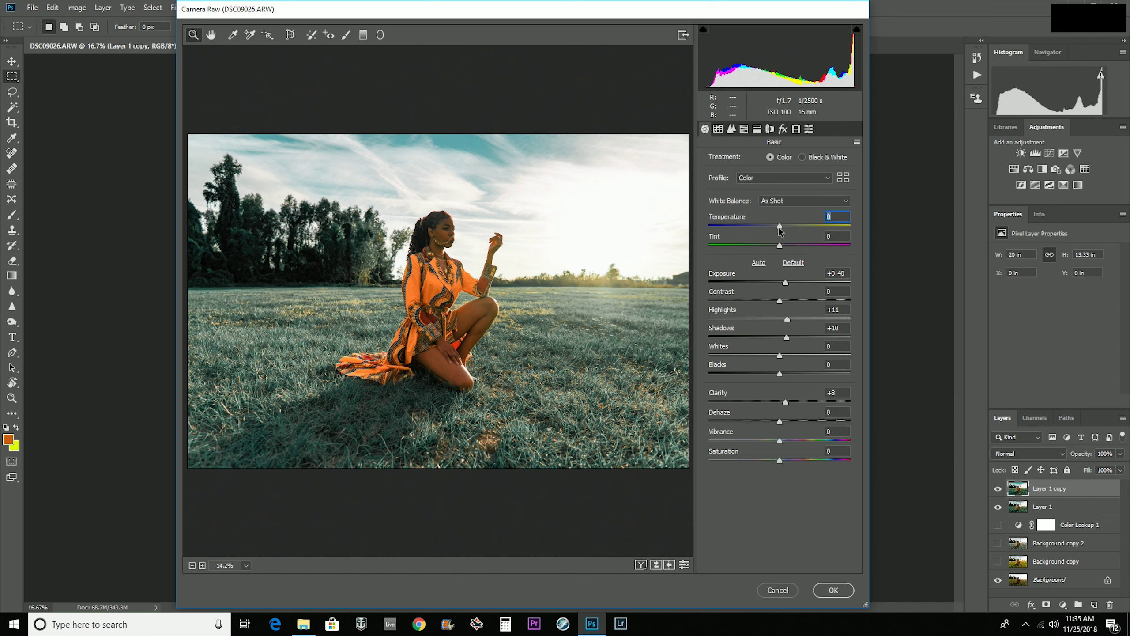
{"action": "left_click_drag", "start_coordinate": [779, 229], "coordinate": [775, 230]}
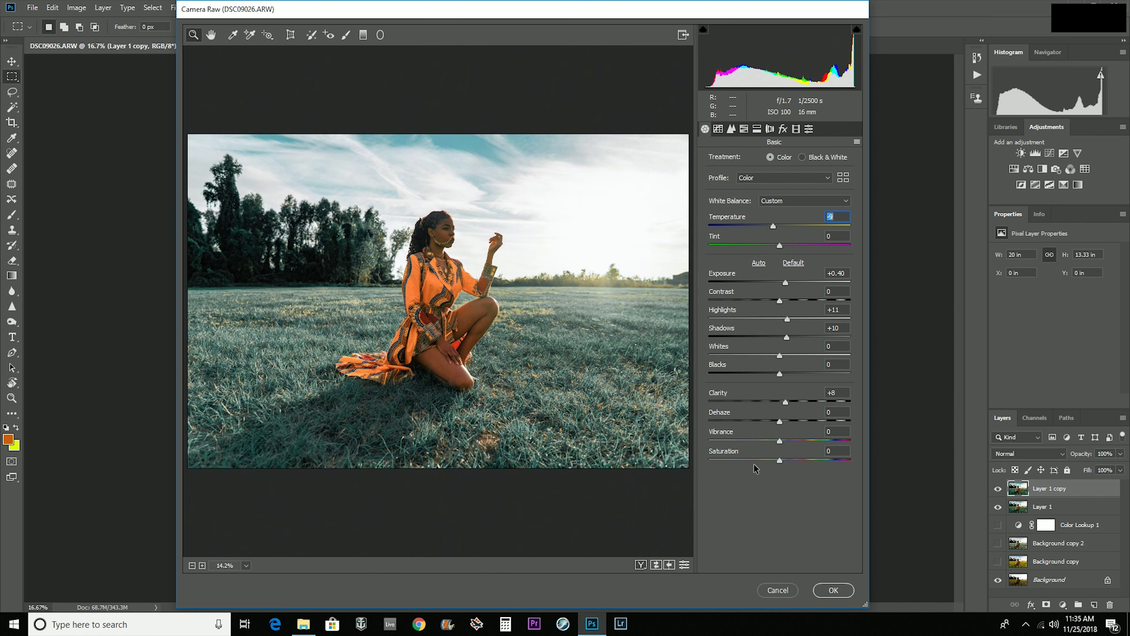
{"action": "left_click_drag", "start_coordinate": [779, 440], "coordinate": [805, 442]}
{"action": "left_click", "coordinate": [757, 129]}
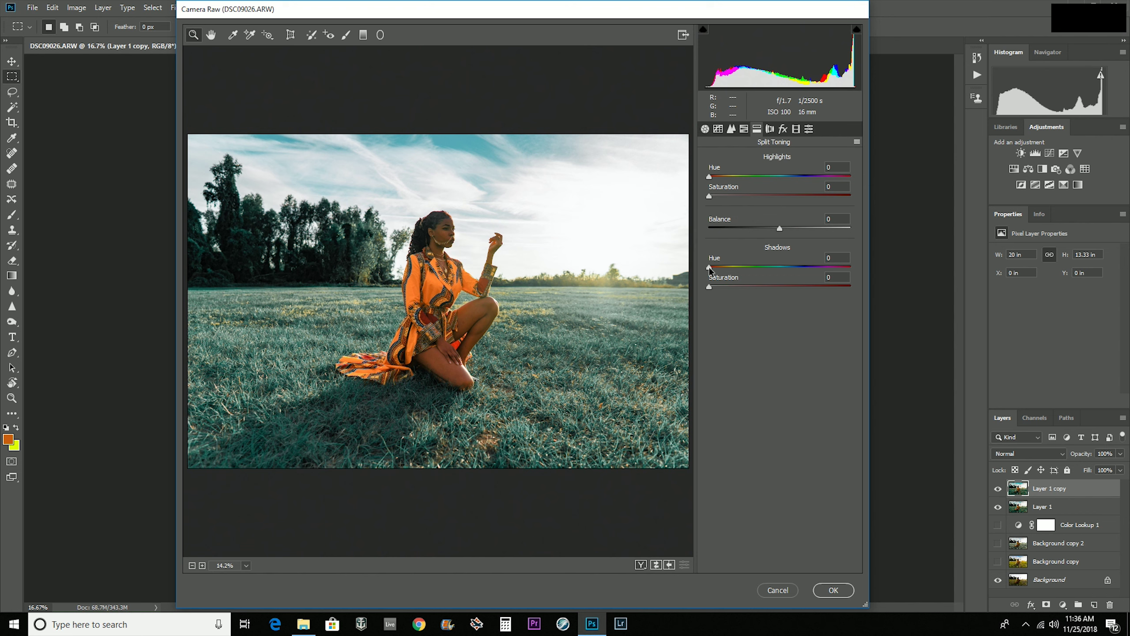
- Tint the shadows warm orange with Split Toning Shadows Hue 26 and Saturation 26
{"action": "left_click_drag", "start_coordinate": [710, 287], "coordinate": [851, 287]}
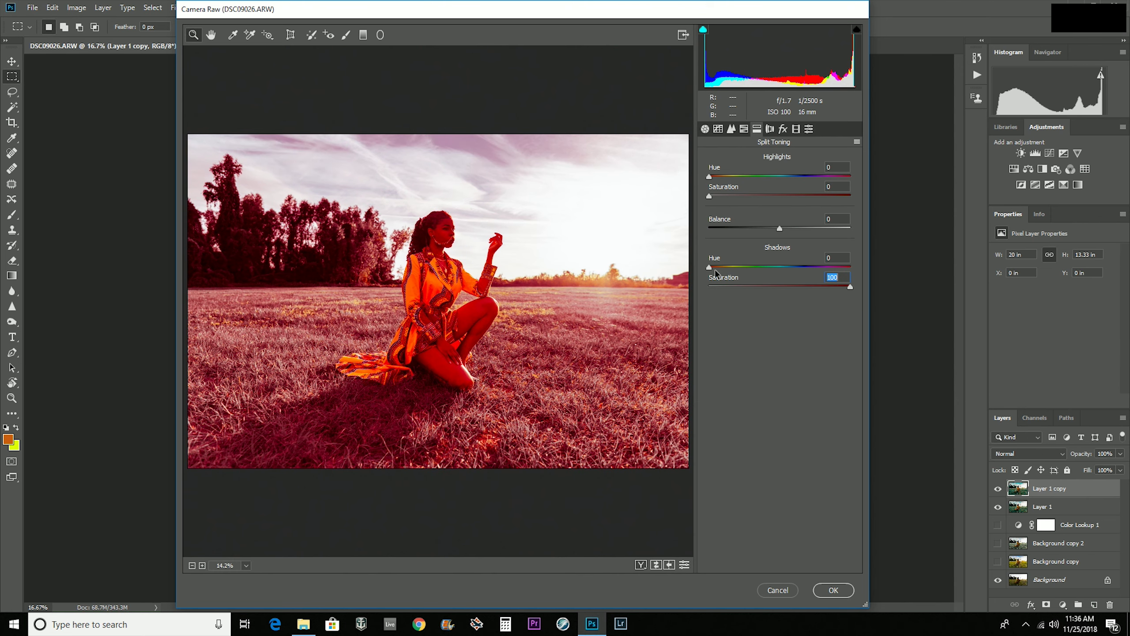
{"action": "left_click_drag", "start_coordinate": [710, 266], "coordinate": [720, 270]}
{"action": "left_click_drag", "start_coordinate": [850, 287], "coordinate": [750, 295]}
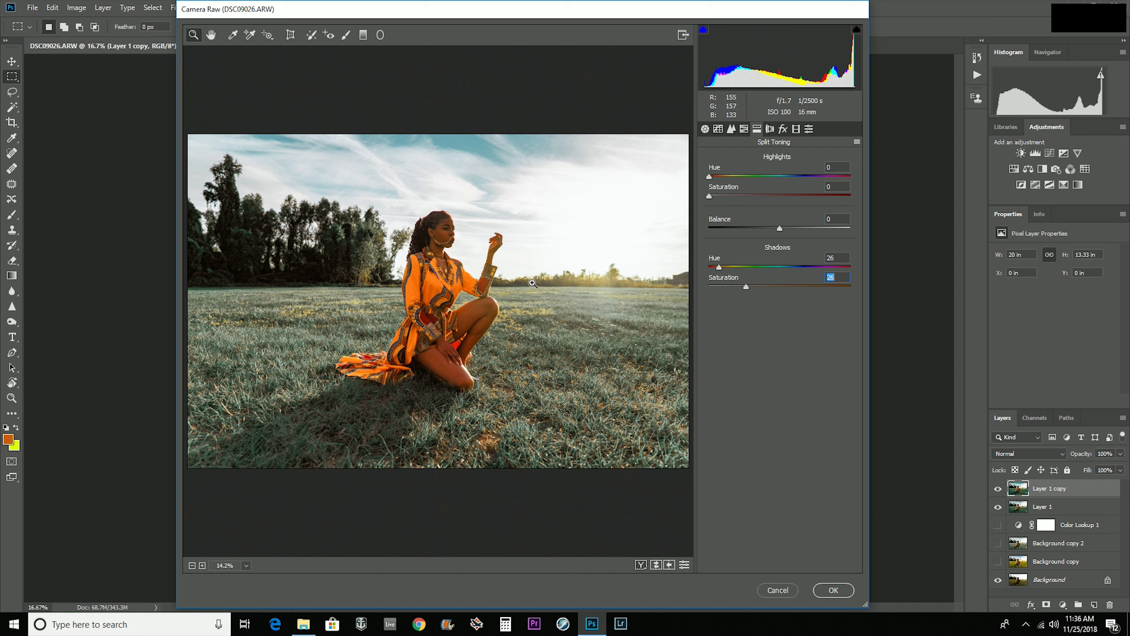
- Pull the Red channel curve's midtones down slightly in the Tone Curve
{"action": "left_click", "coordinate": [718, 130]}
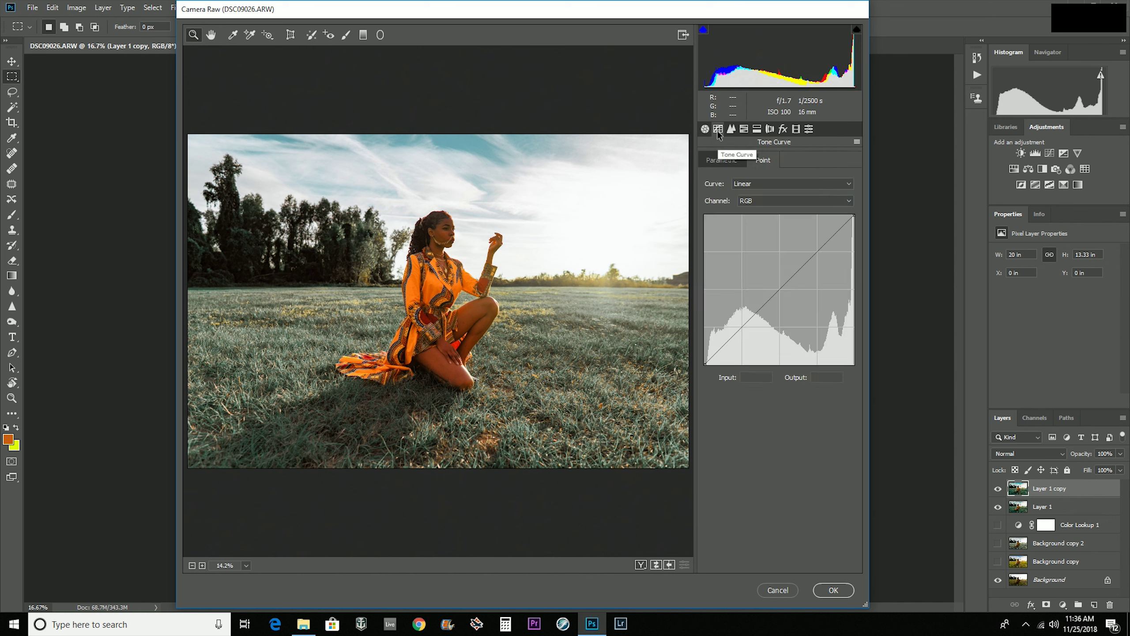
{"action": "left_click", "coordinate": [752, 203]}
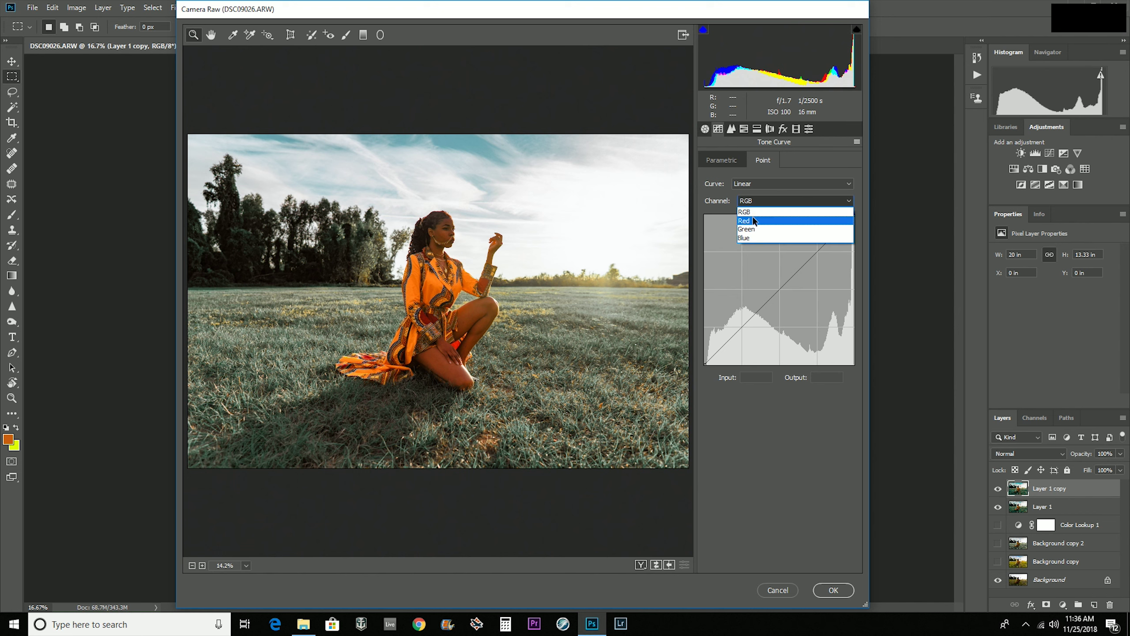
{"action": "left_click", "coordinate": [751, 219]}
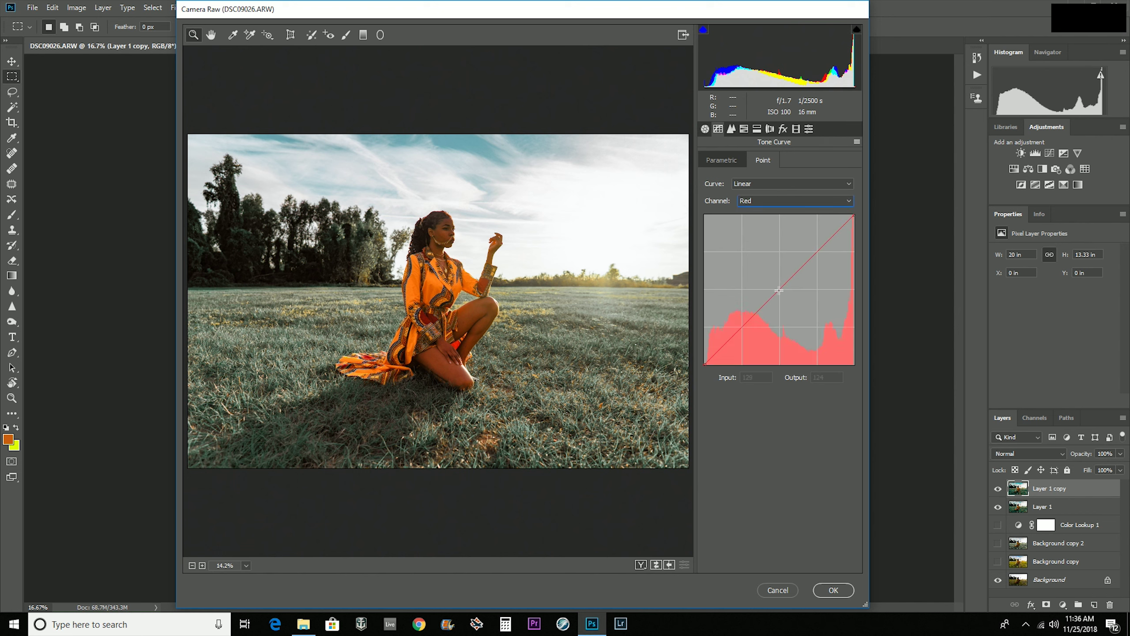
{"action": "left_click_drag", "start_coordinate": [779, 290], "coordinate": [779, 291]}
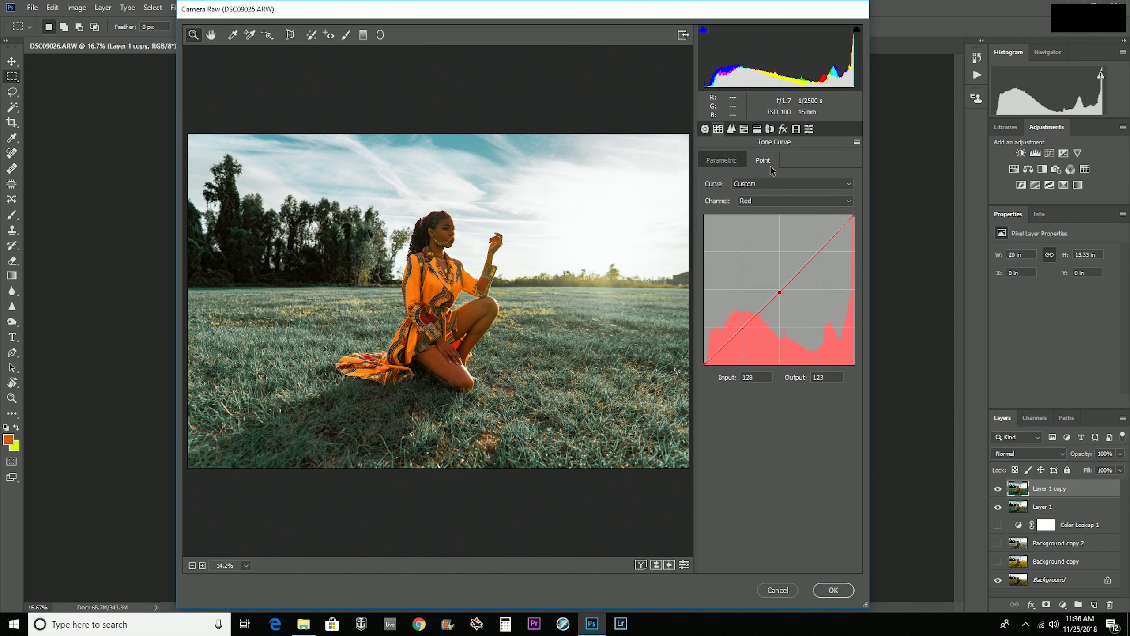
- On the RGB curve, lift the black point to 16 and add a midtone anchor
{"action": "left_click", "coordinate": [757, 201]}
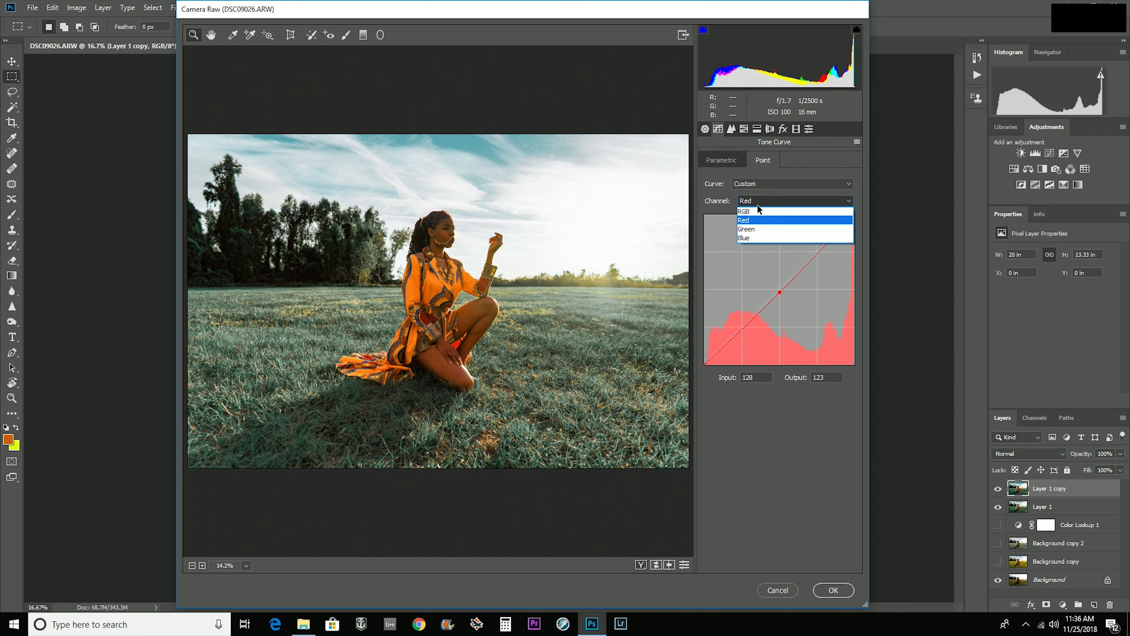
{"action": "left_click", "coordinate": [759, 211]}
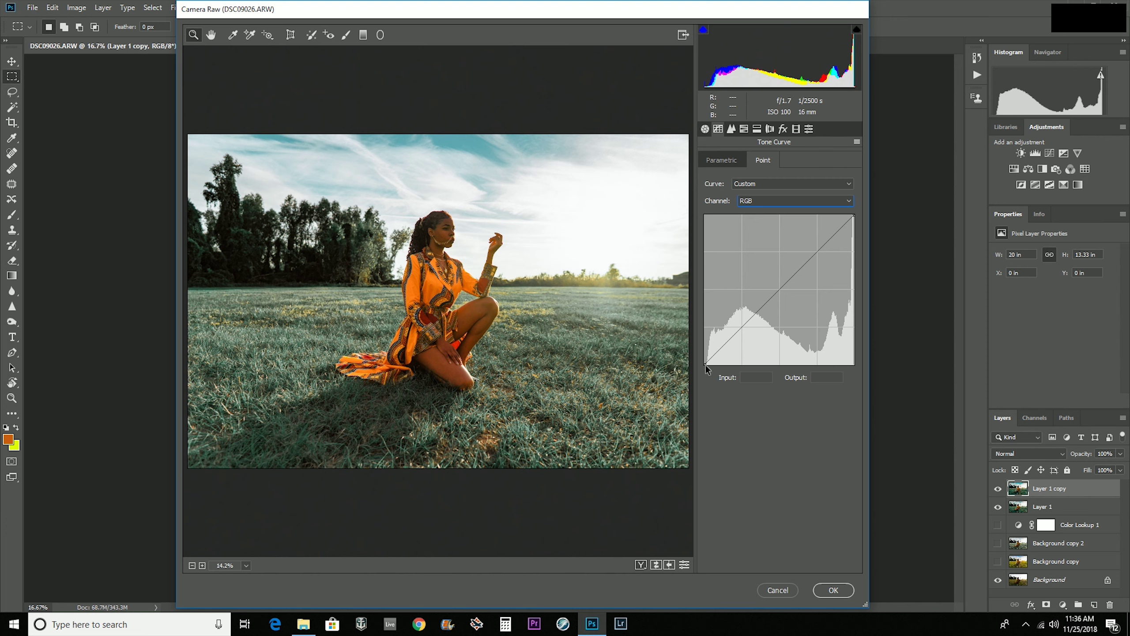
{"action": "left_click_drag", "start_coordinate": [704, 365], "coordinate": [739, 328]}
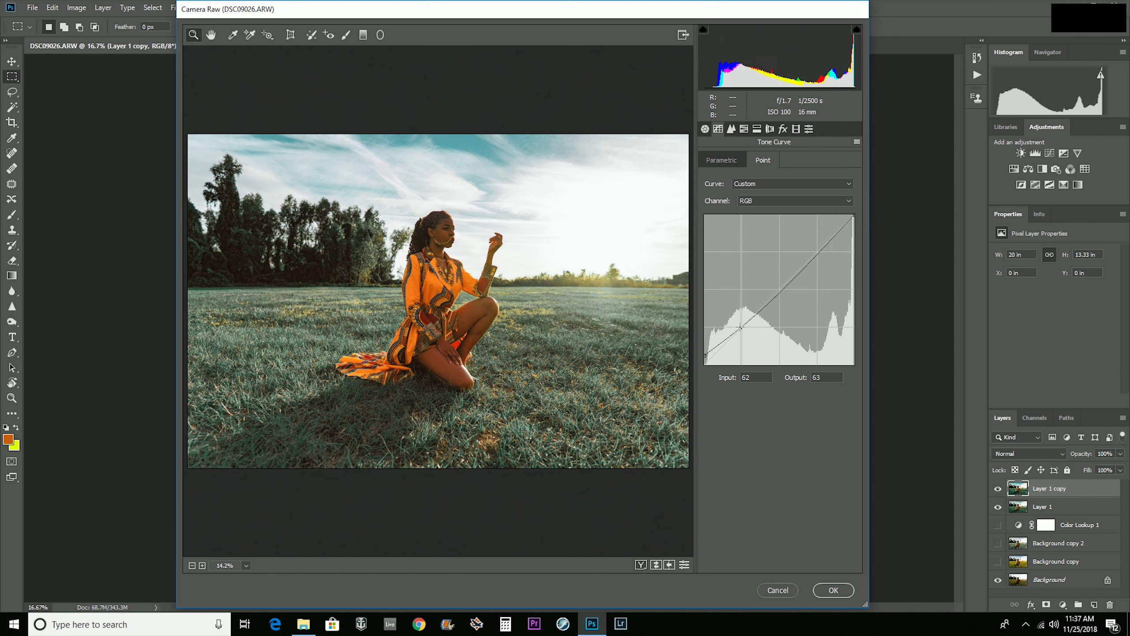
{"action": "left_click", "coordinate": [777, 290]}
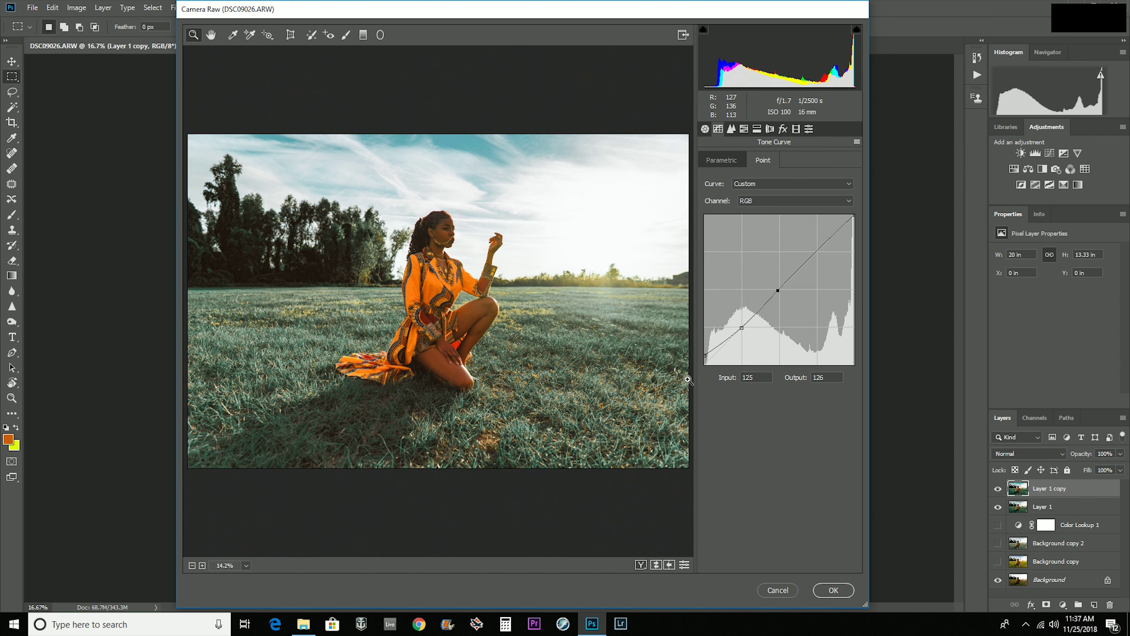
- Try a Post Crop Vignette, reset its Amount to 0, and commit the Camera Raw edits
{"action": "left_click", "coordinate": [783, 128]}
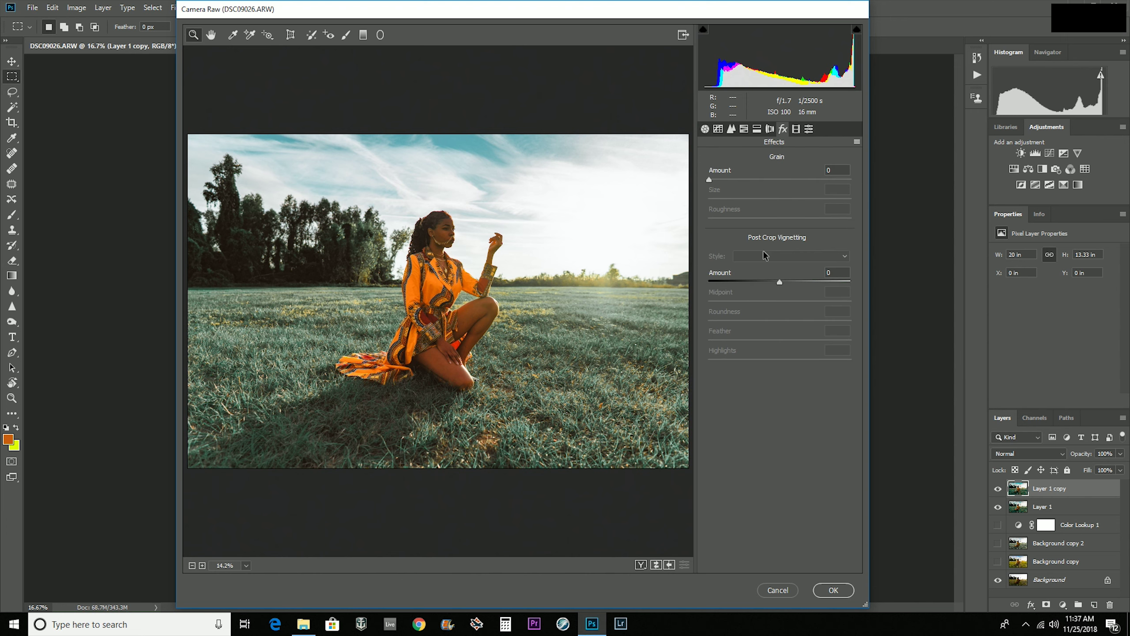
{"action": "left_click_drag", "start_coordinate": [779, 284], "coordinate": [759, 284]}
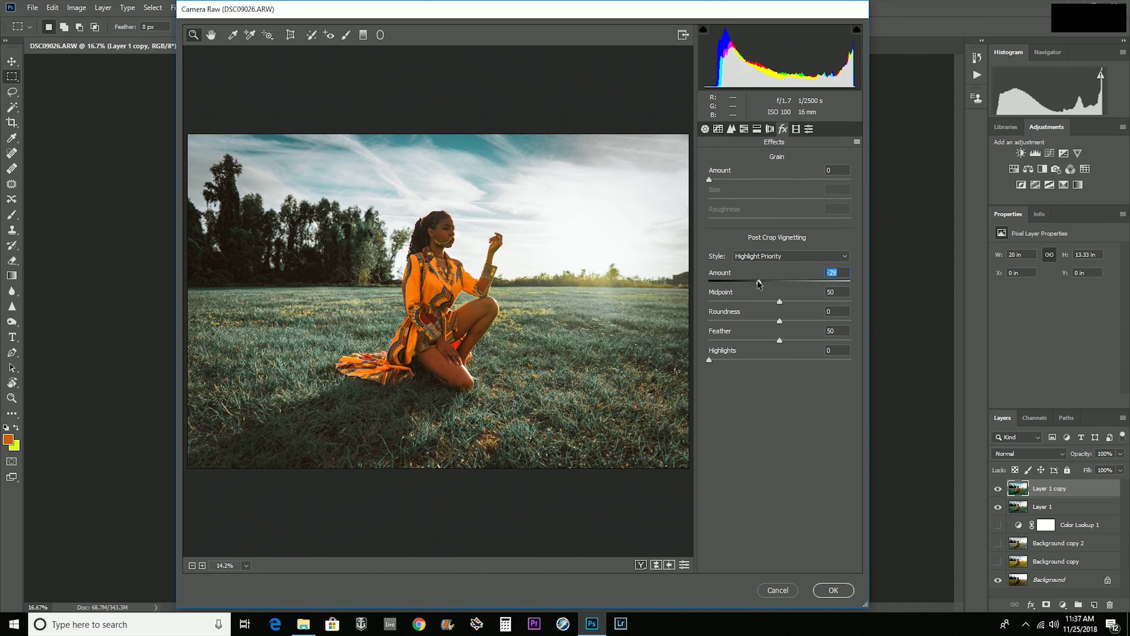
{"action": "double_click", "coordinate": [759, 282]}
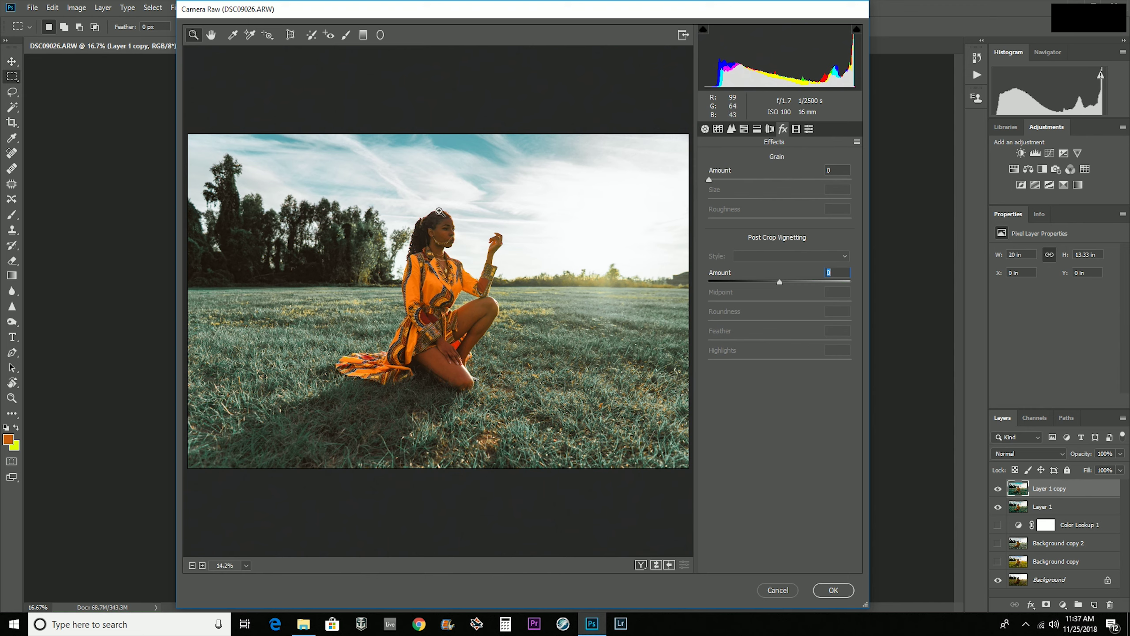
{"action": "left_click", "coordinate": [834, 590]}
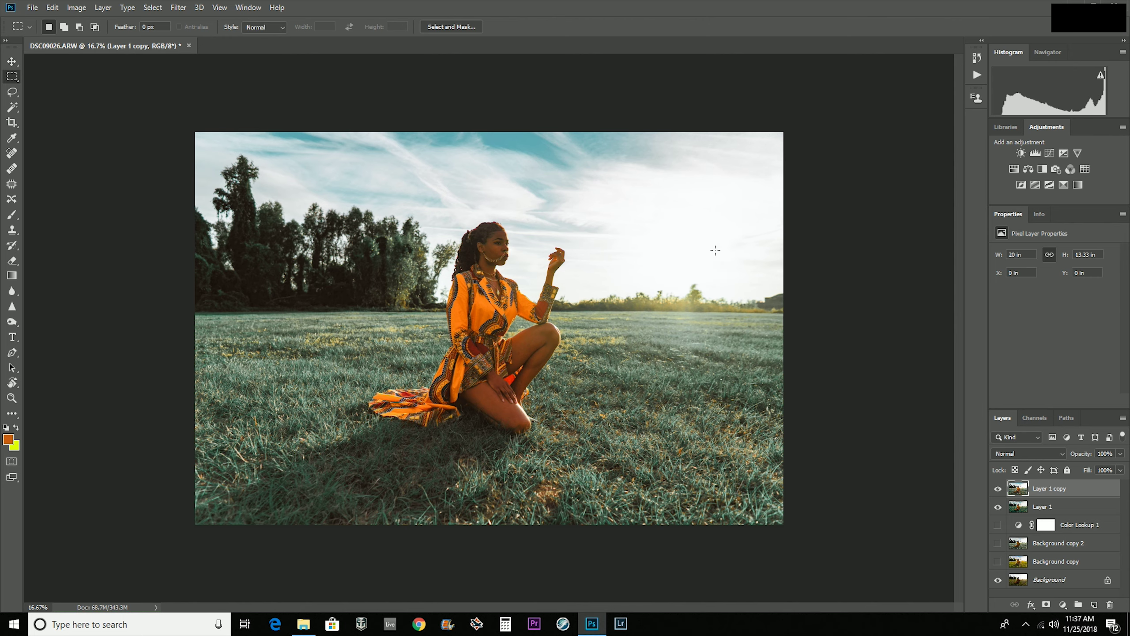
- Open the Pictures > Sunlight folder and drag the Right flare image onto the portrait canvas
{"action": "left_click", "coordinate": [303, 624]}
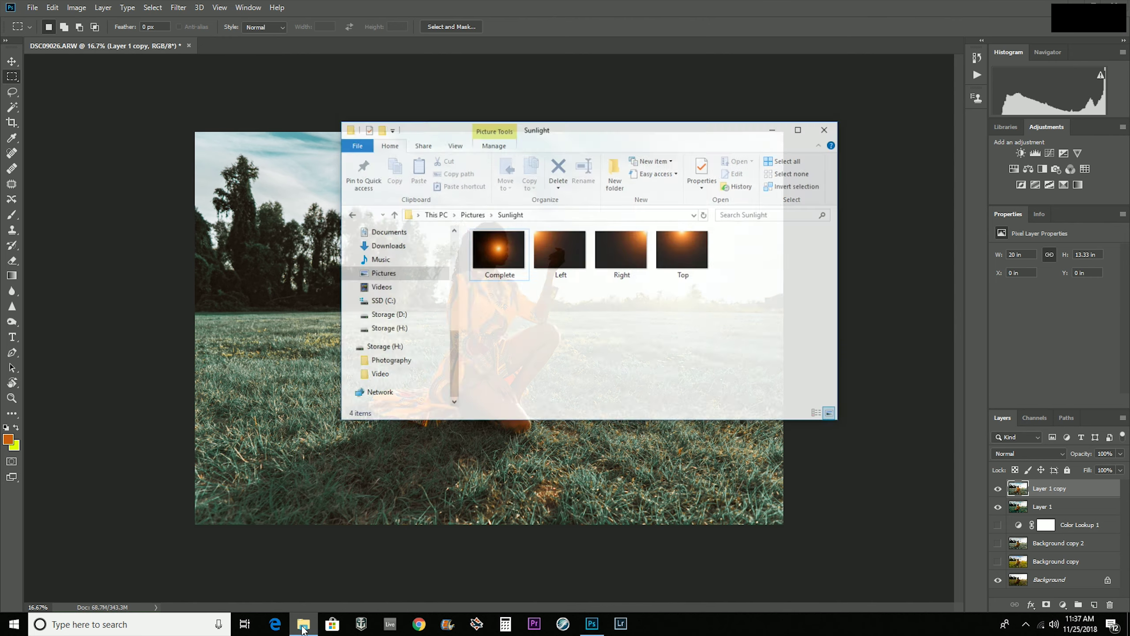
{"action": "left_click_drag", "start_coordinate": [672, 113], "coordinate": [404, 314]}
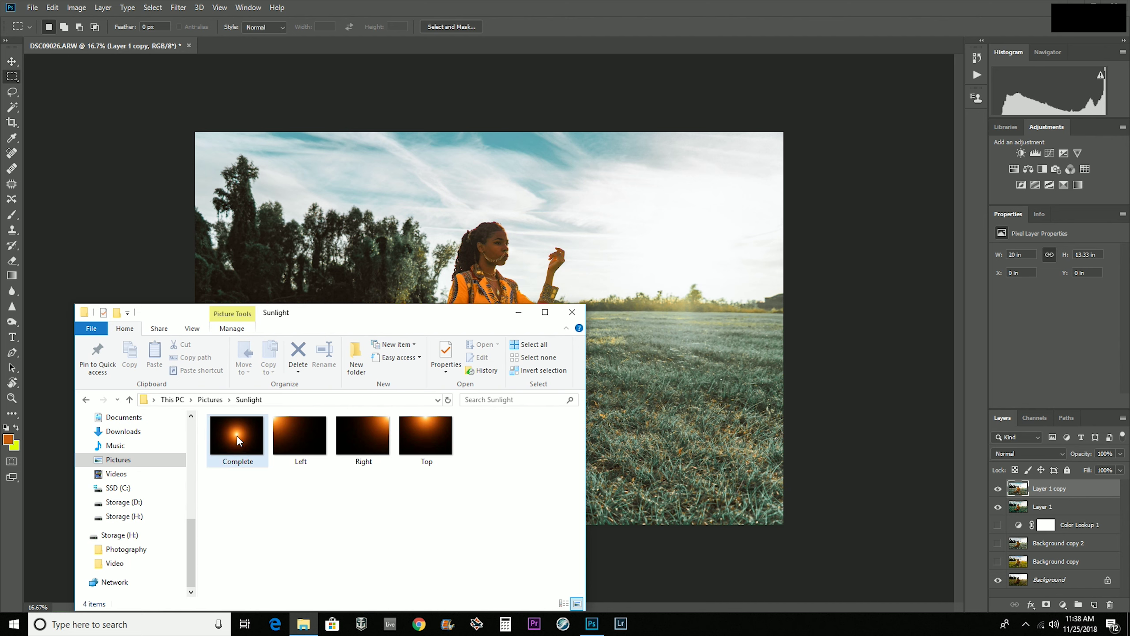
{"action": "left_click_drag", "start_coordinate": [238, 440], "coordinate": [670, 264]}
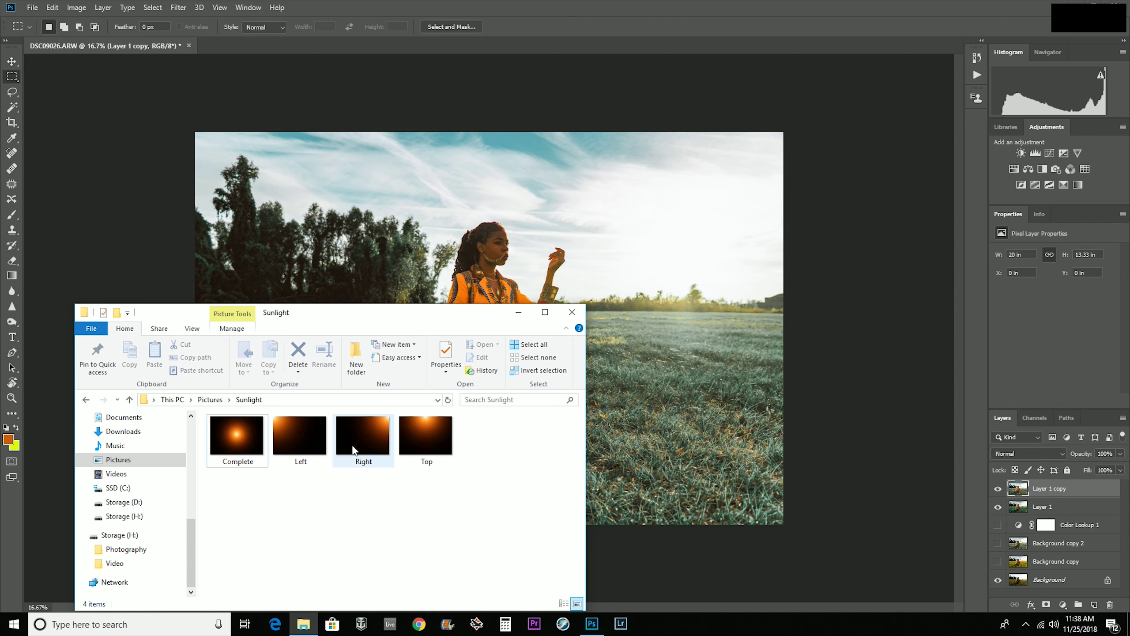
{"action": "left_click_drag", "start_coordinate": [353, 450], "coordinate": [668, 294]}
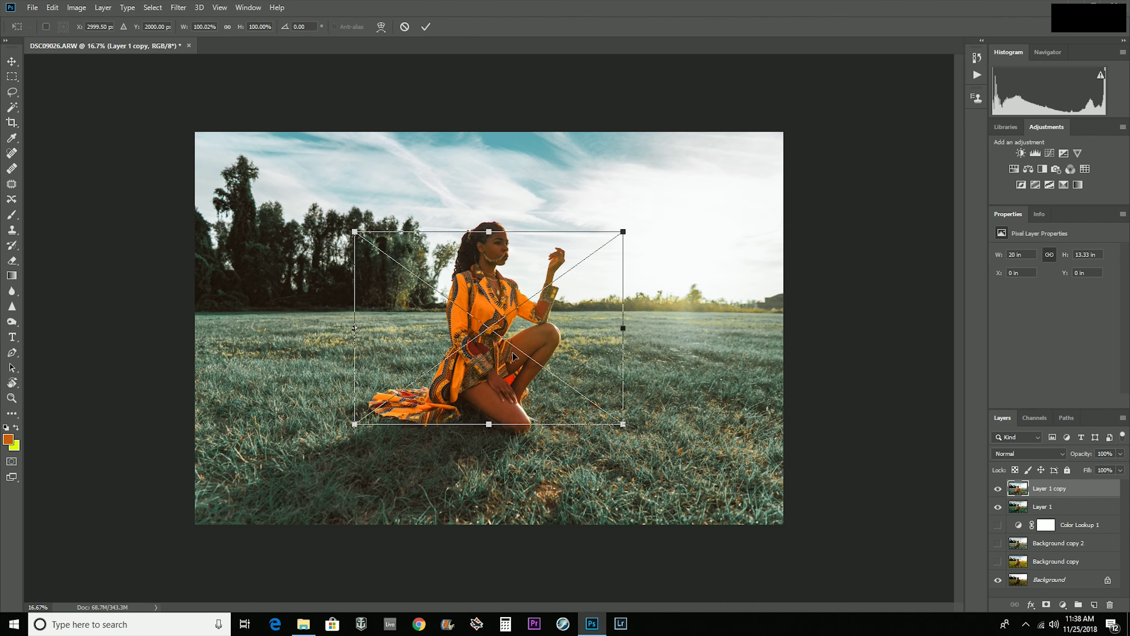
- Move the Right flare to the top-right, enlarge it to cover most of the photo, and confirm
{"action": "left_click_drag", "start_coordinate": [494, 378], "coordinate": [608, 312]}
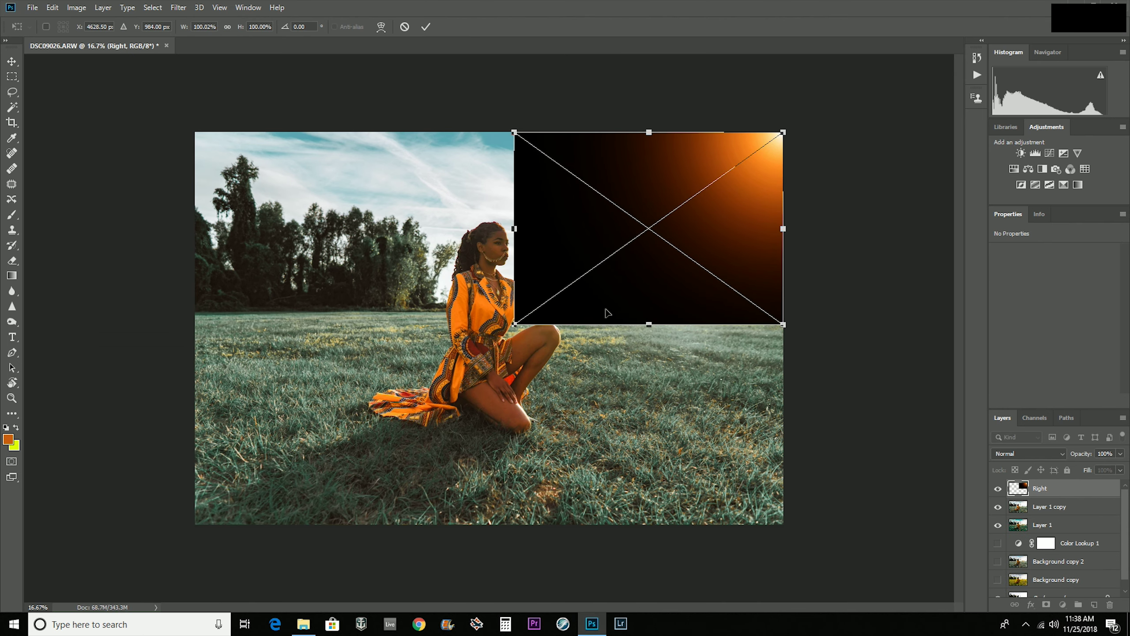
{"action": "left_click_drag", "start_coordinate": [517, 325], "coordinate": [233, 526]}
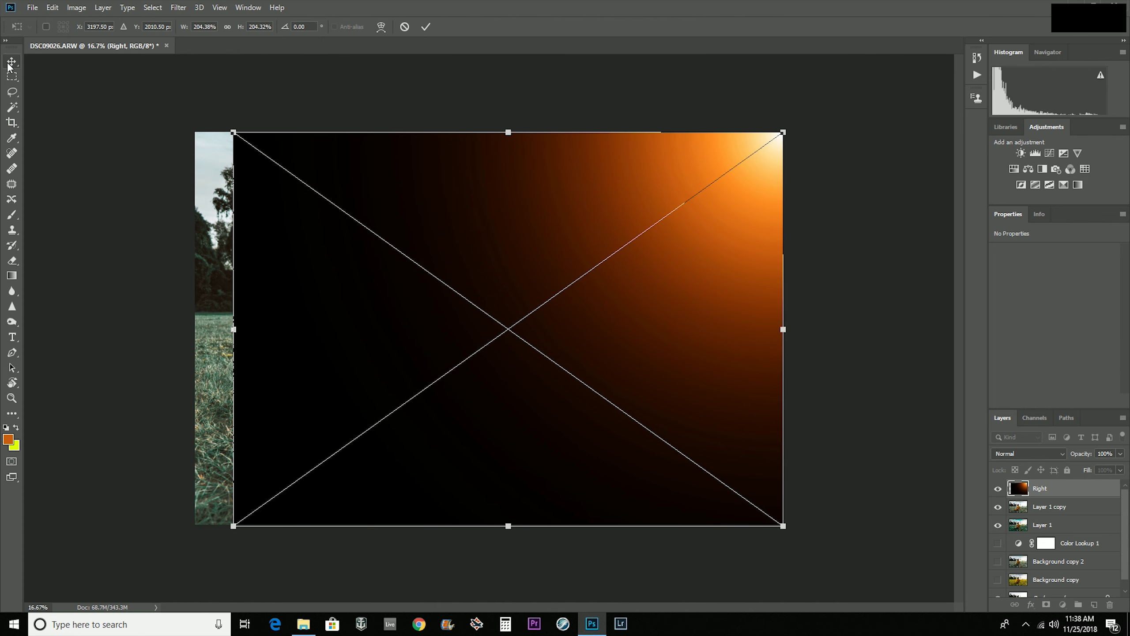
{"action": "left_click", "coordinate": [12, 76]}
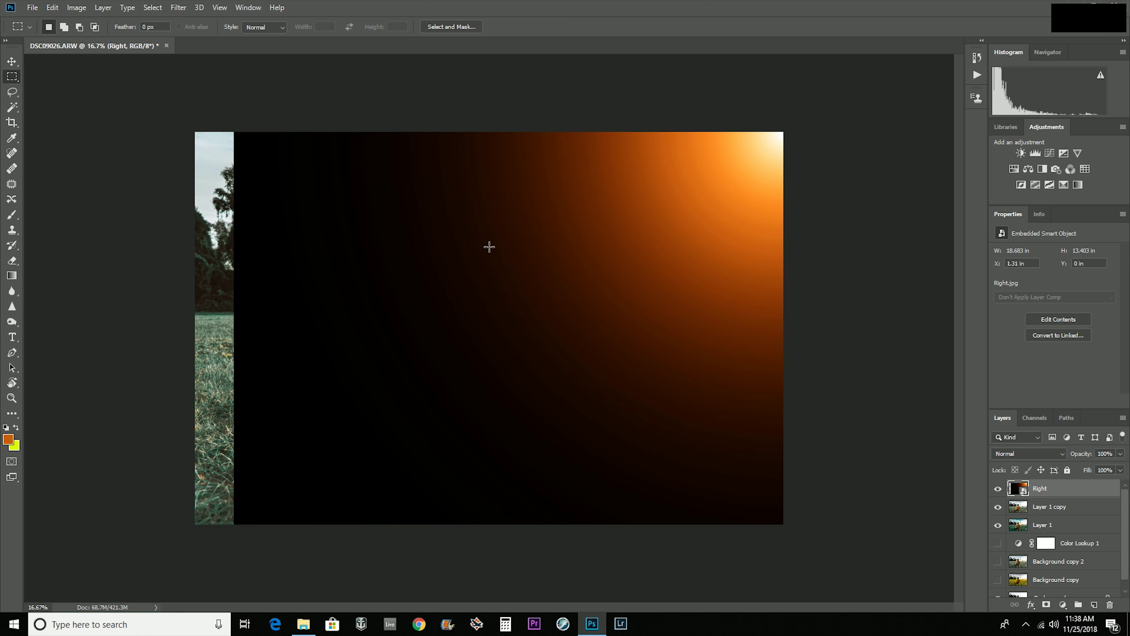
- Shrink the soft brush to 3224 px, then return to the Rectangular Marquee tool
{"action": "left_click", "coordinate": [10, 215]}
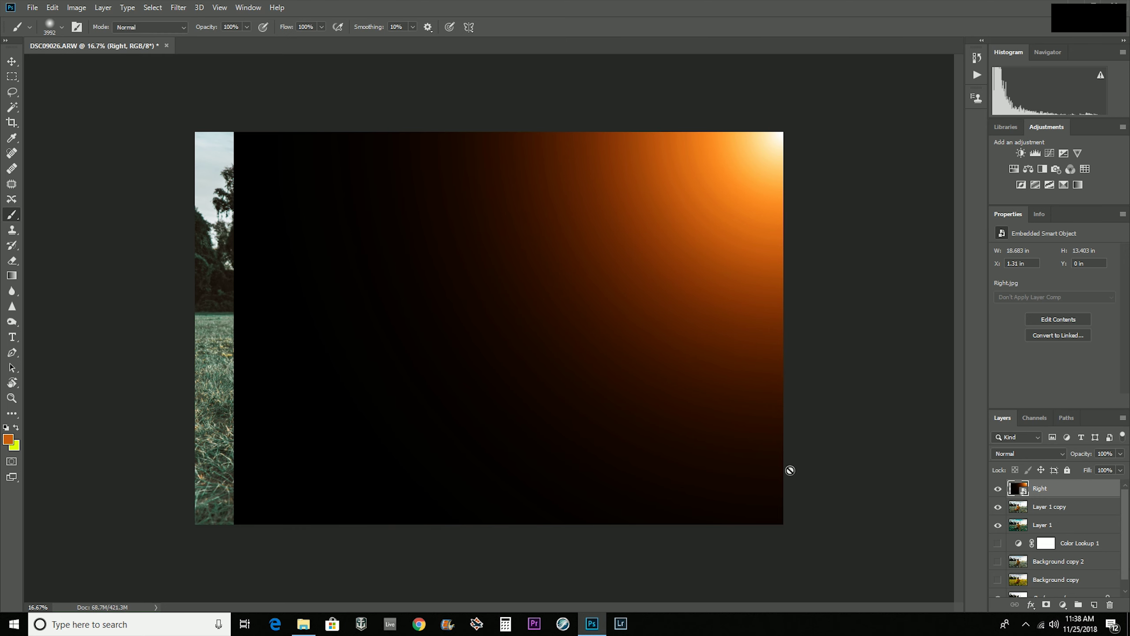
{"action": "right_click", "coordinate": [622, 377], "text": "alt"}
{"action": "mouse_move", "coordinate": [621, 377]}
{"action": "left_mouse_down"}
{"action": "mouse_move", "coordinate": [603, 381]}
{"action": "mouse_move", "coordinate": [669, 389]}
{"action": "mouse_move", "coordinate": [604, 384]}
{"action": "mouse_move", "coordinate": [626, 392]}
{"action": "left_mouse_up"}
{"action": "mouse_move", "coordinate": [588, 234]}
{"action": "left_mouse_down"}
{"action": "mouse_move", "coordinate": [611, 245]}
{"action": "mouse_move", "coordinate": [551, 232]}
{"action": "mouse_move", "coordinate": [580, 248]}
{"action": "left_mouse_up"}
{"action": "left_click", "coordinate": [12, 77]}
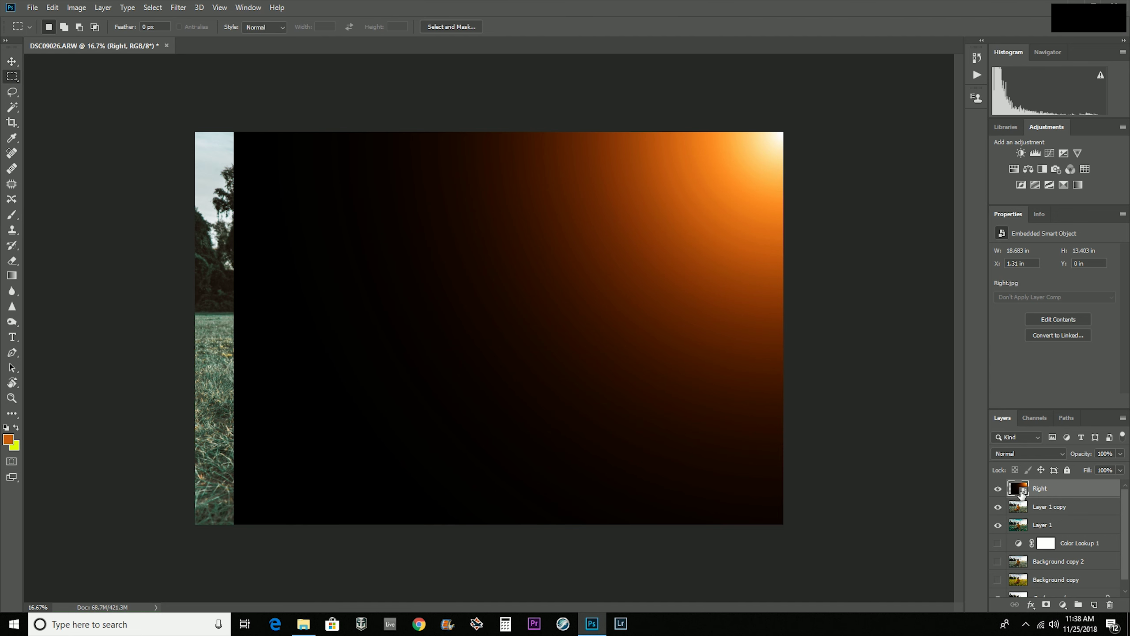
- Blend the flare layer in Screen mode, lower its opacity, and reposition it over the photo
{"action": "left_click", "coordinate": [1061, 452]}
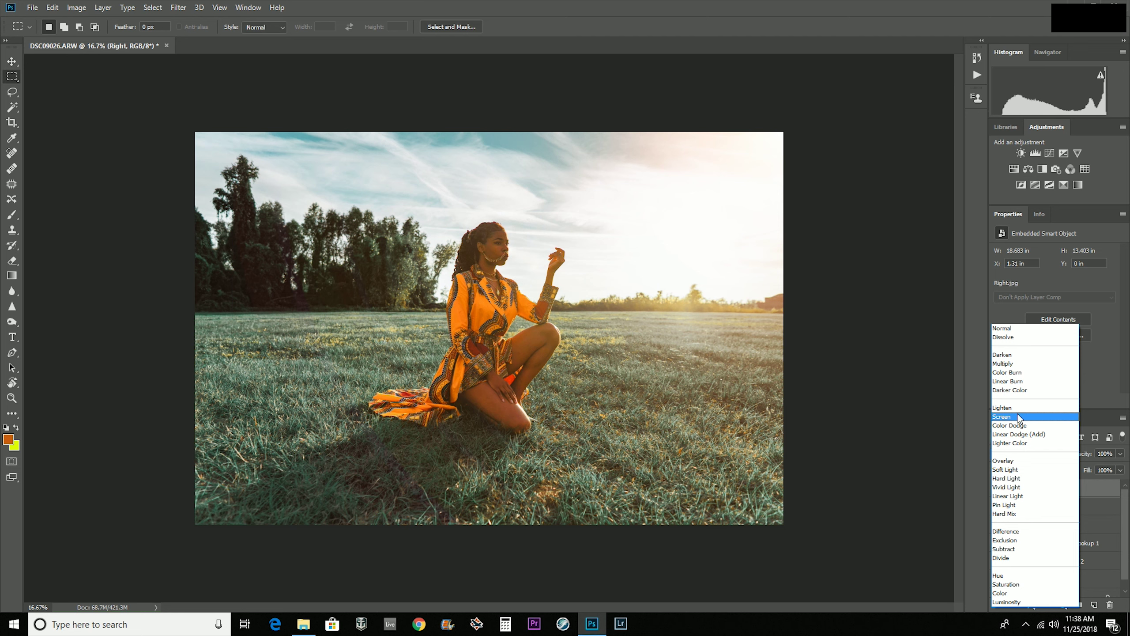
{"action": "left_click", "coordinate": [1019, 417]}
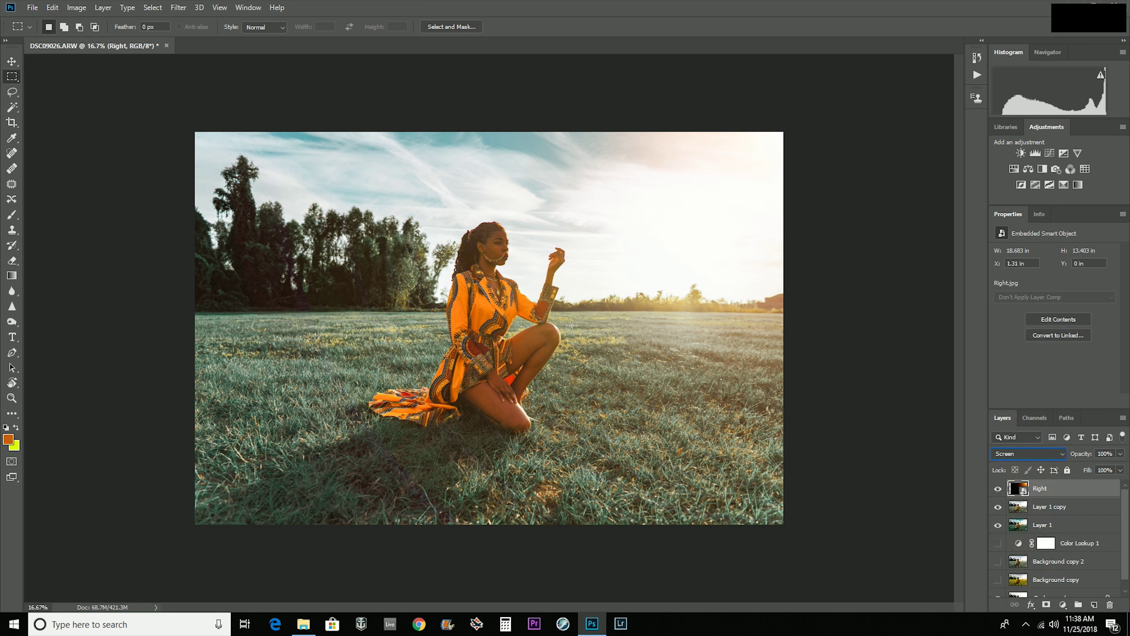
{"action": "left_click", "coordinate": [1119, 454]}
{"action": "left_click_drag", "start_coordinate": [1120, 469], "coordinate": [1087, 469]}
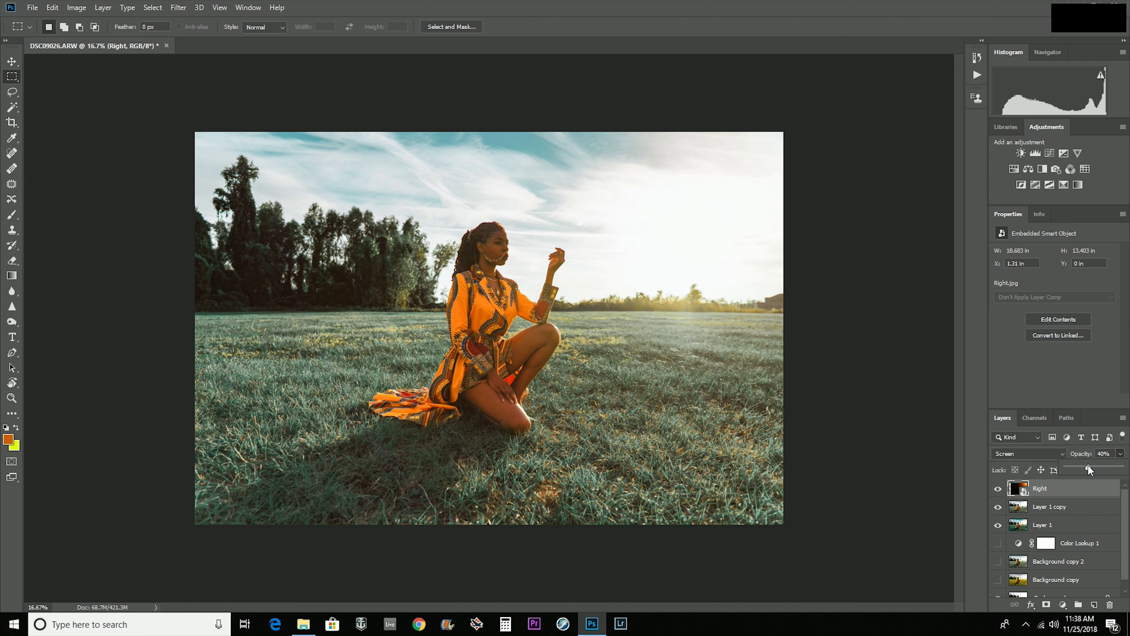
{"action": "key", "text": "v"}
{"action": "left_click_drag", "start_coordinate": [559, 209], "coordinate": [701, 315]}
{"action": "key", "text": "m"}
- Duplicate Layer 1 copy as Layer 1 copy 2 and select the new layer
{"action": "left_click", "coordinate": [1064, 508]}
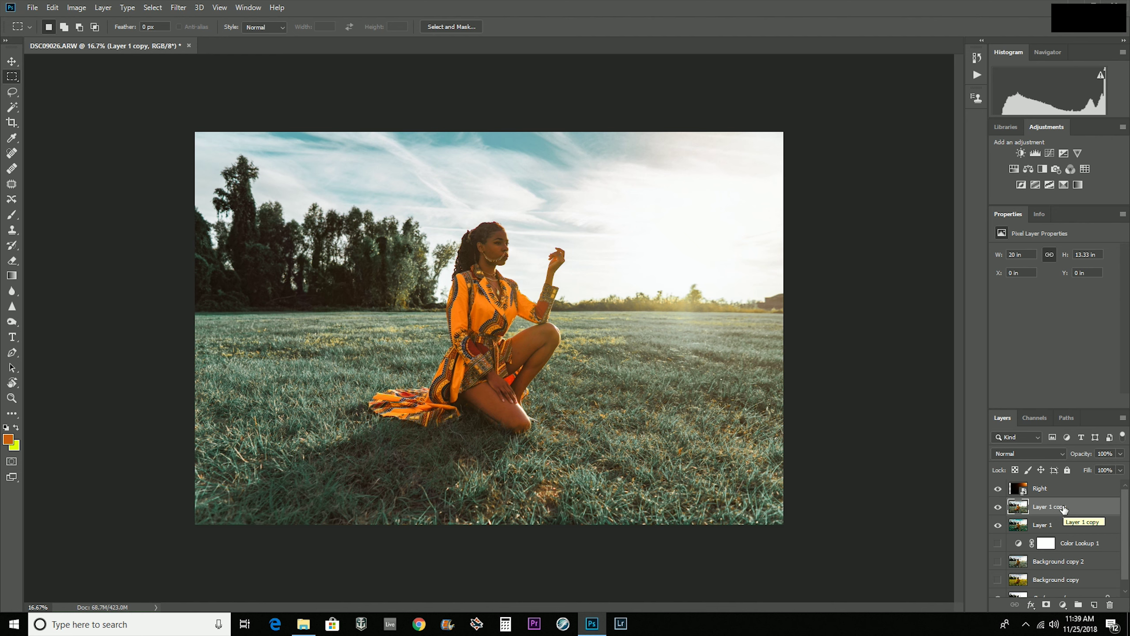
{"action": "key", "text": "ctrl+j"}
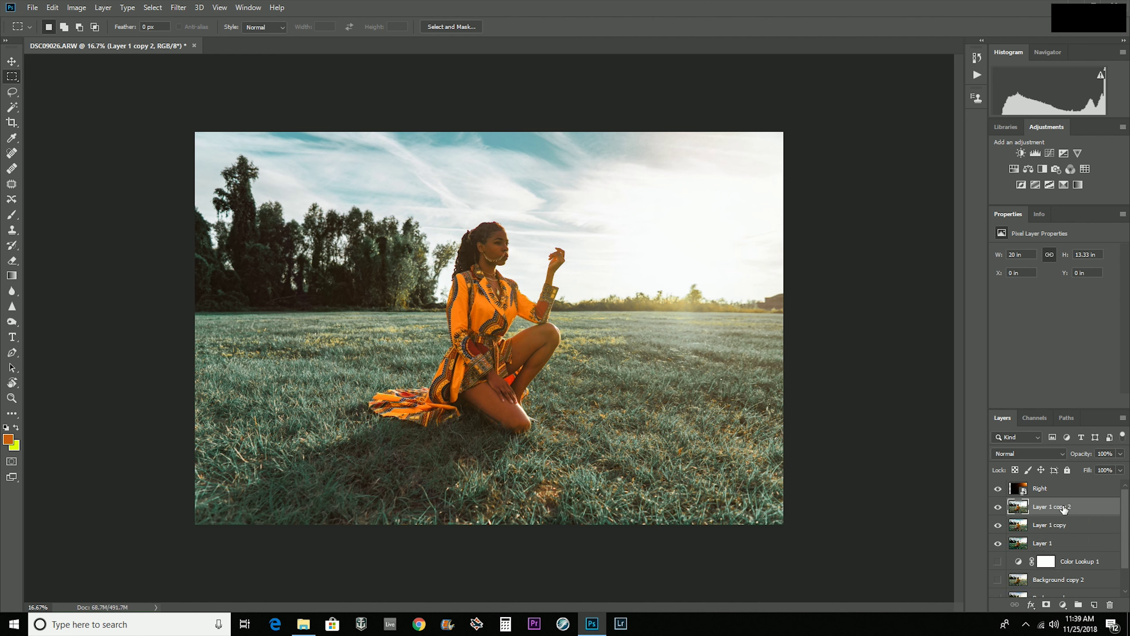
{"action": "left_click", "coordinate": [997, 508]}
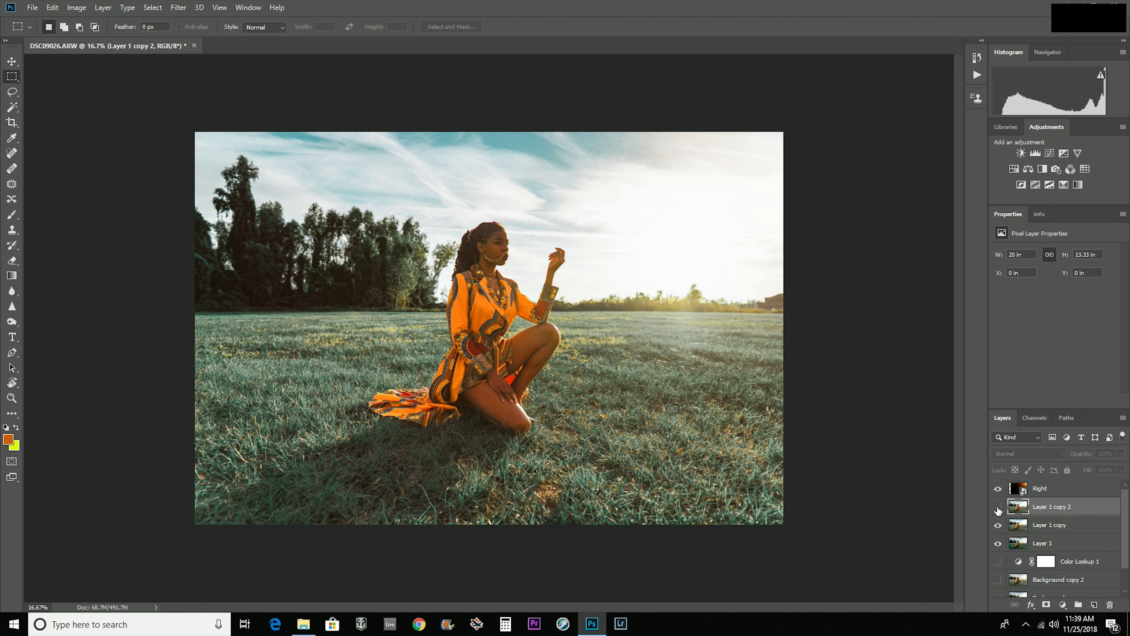
{"action": "left_click", "coordinate": [1070, 529]}
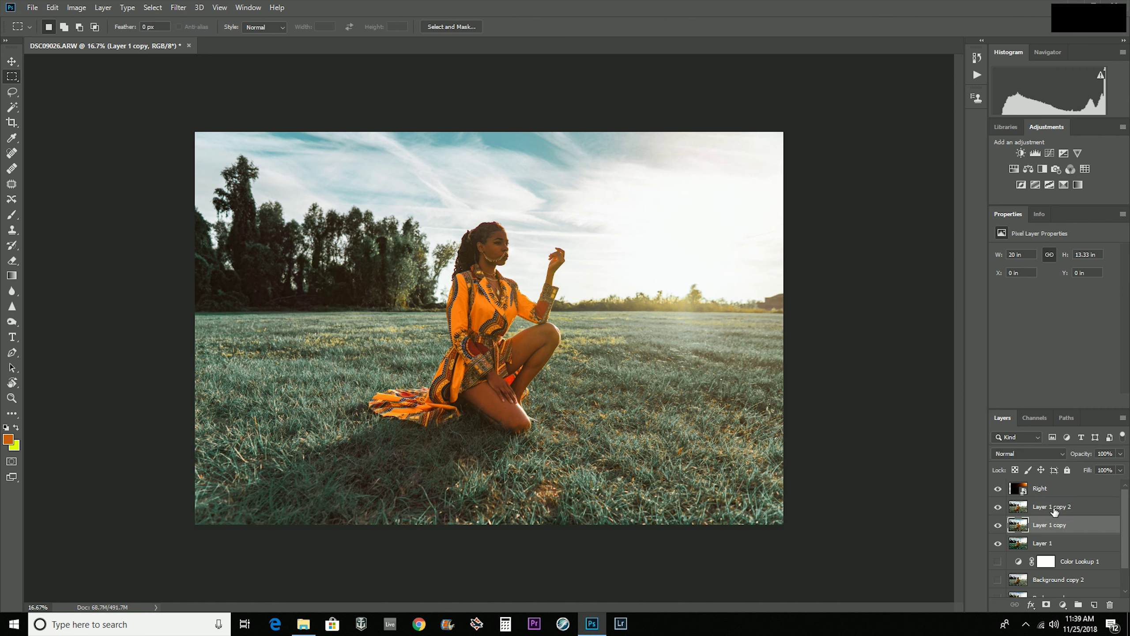
{"action": "left_click", "coordinate": [1054, 508]}
- In the Camera Raw filter, add a -23 vignette and Contrast +20, then apply
{"action": "left_click", "coordinate": [178, 7]}
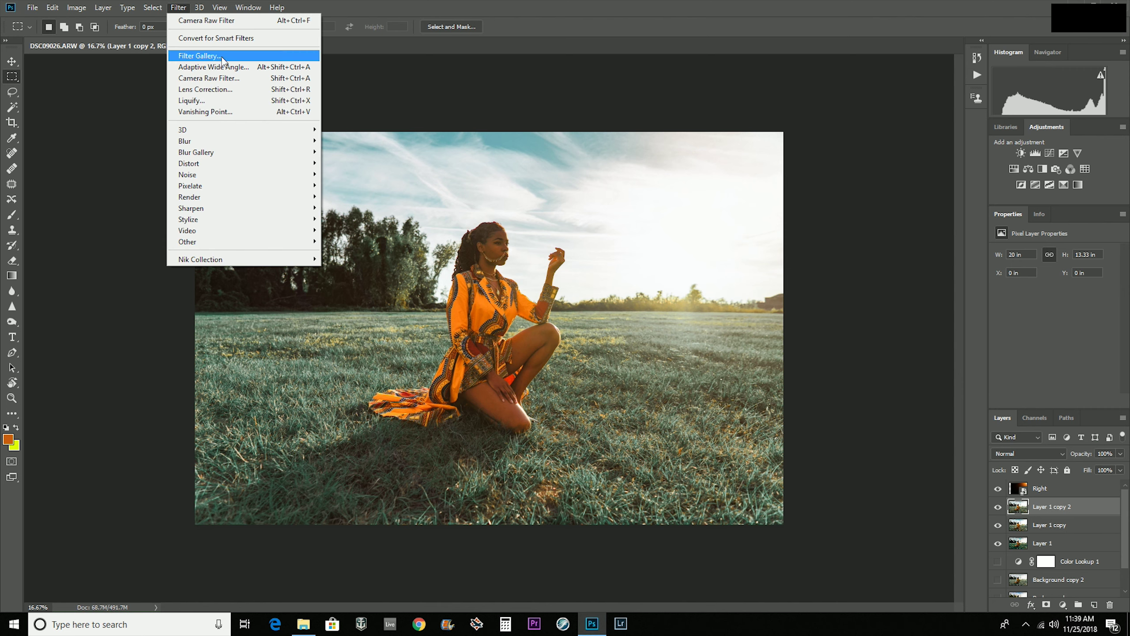
{"action": "left_click", "coordinate": [228, 80]}
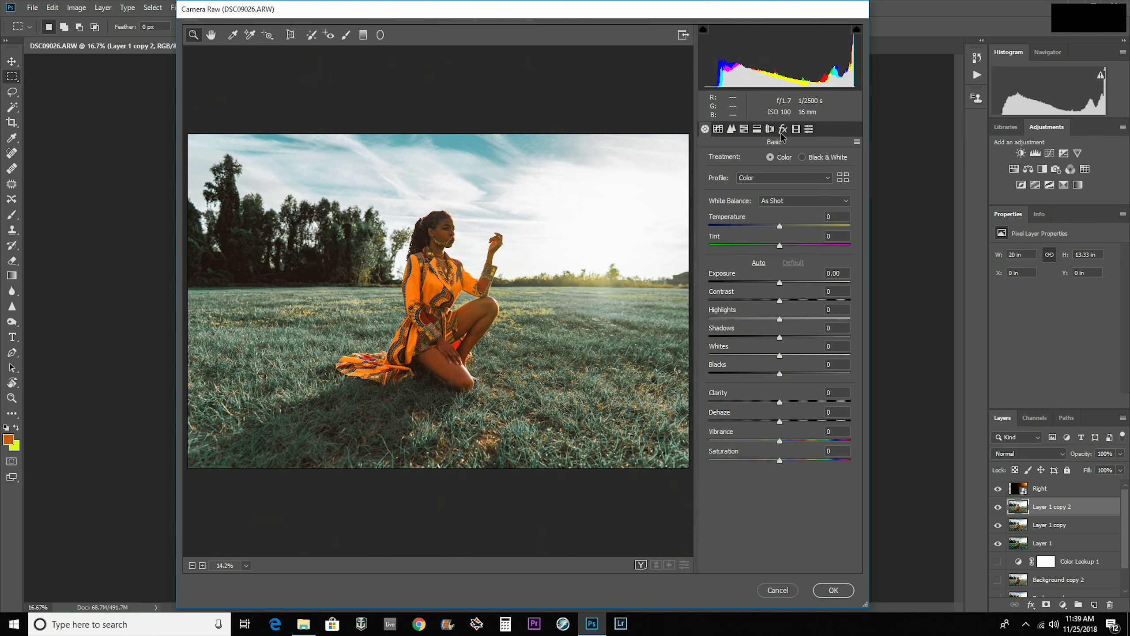
{"action": "left_click", "coordinate": [784, 129]}
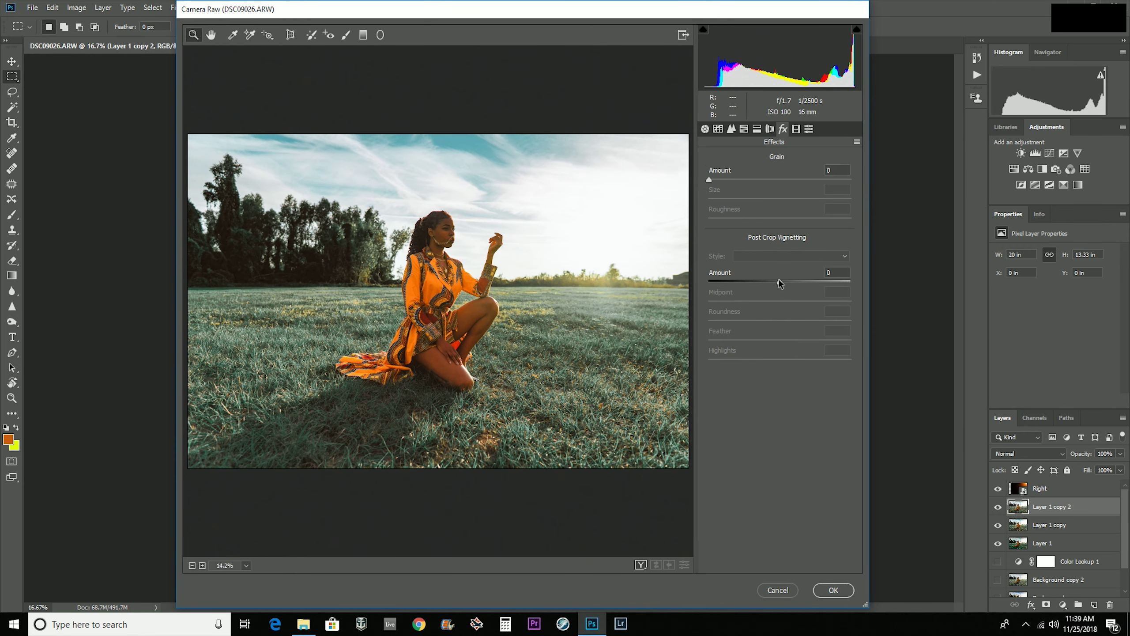
{"action": "mouse_move", "coordinate": [779, 281]}
{"action": "left_mouse_down"}
{"action": "mouse_move", "coordinate": [747, 280]}
{"action": "mouse_move", "coordinate": [764, 281]}
{"action": "left_mouse_up"}
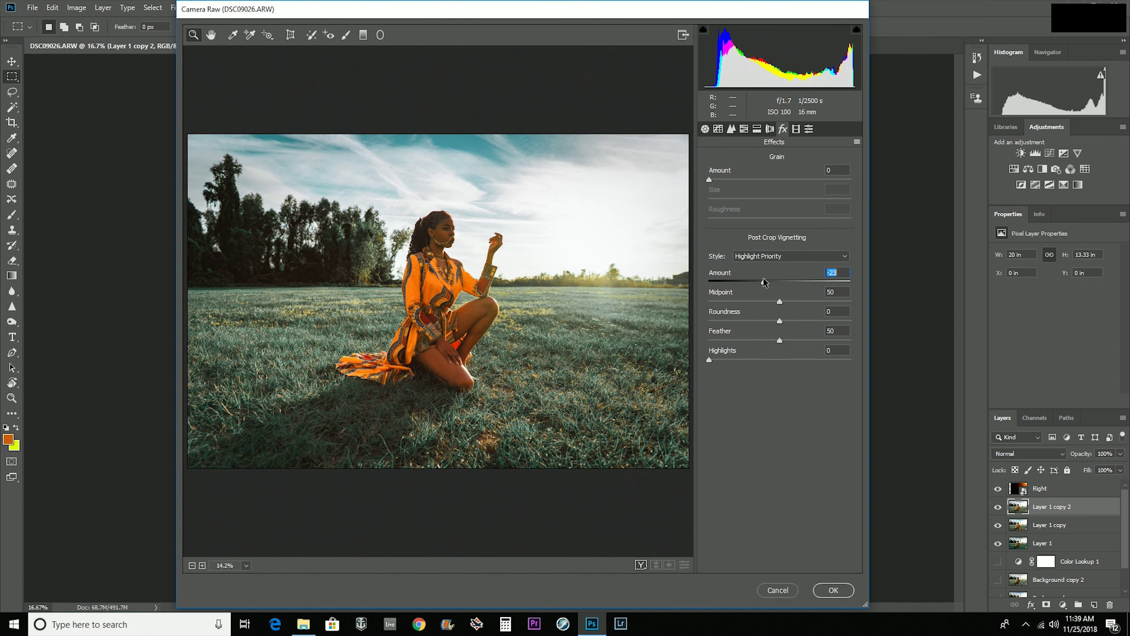
{"action": "left_click", "coordinate": [706, 128]}
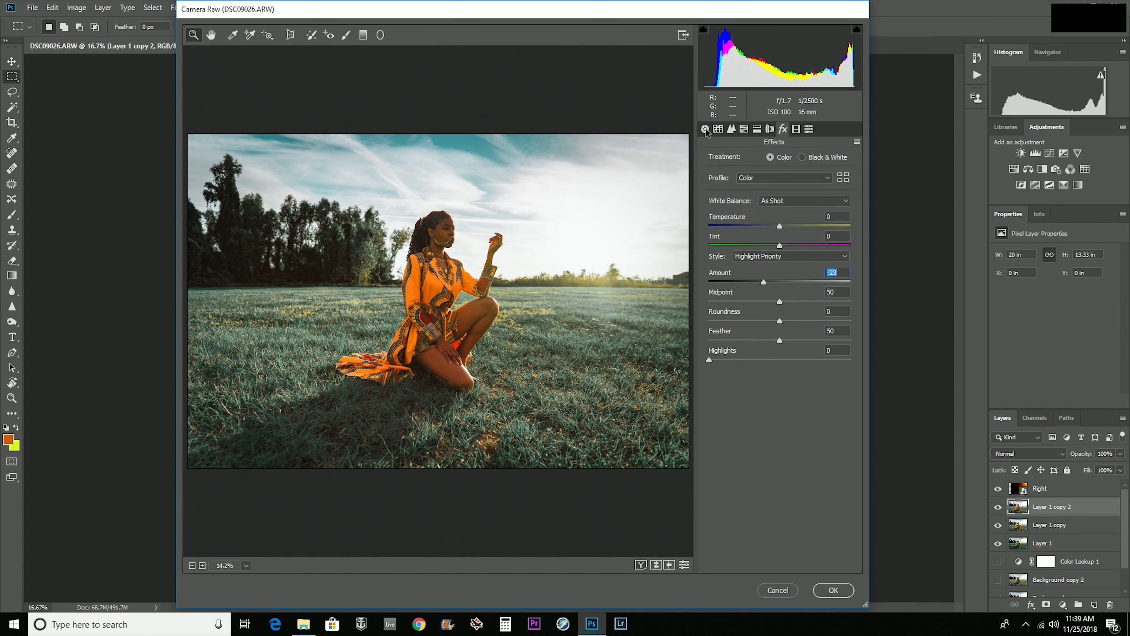
{"action": "left_click_drag", "start_coordinate": [780, 301], "coordinate": [794, 305]}
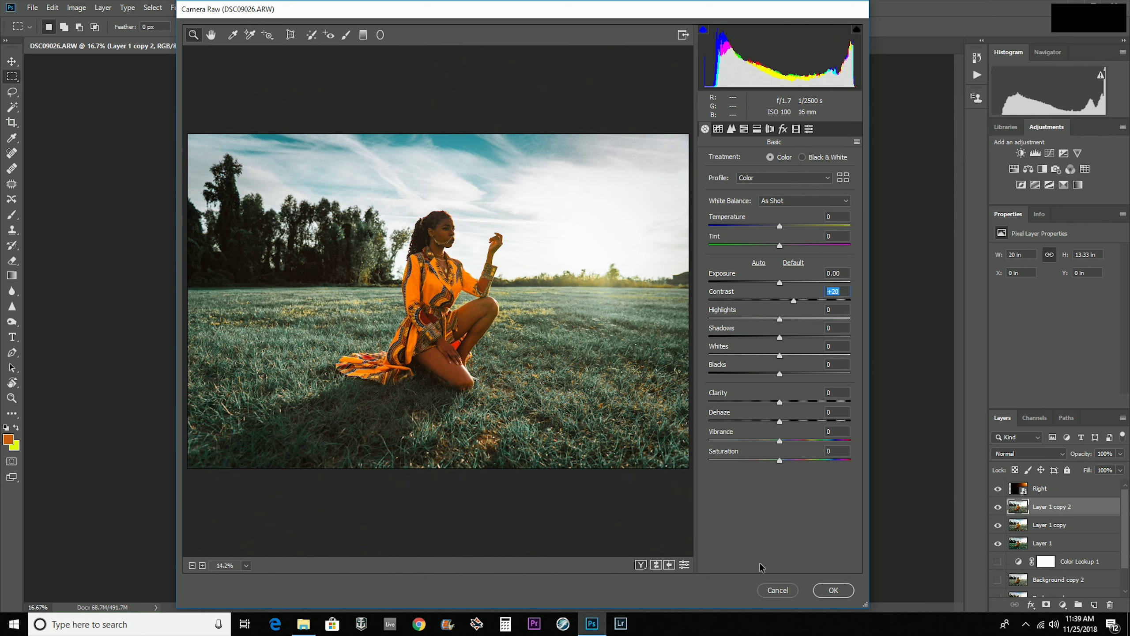
{"action": "left_click", "coordinate": [833, 592]}
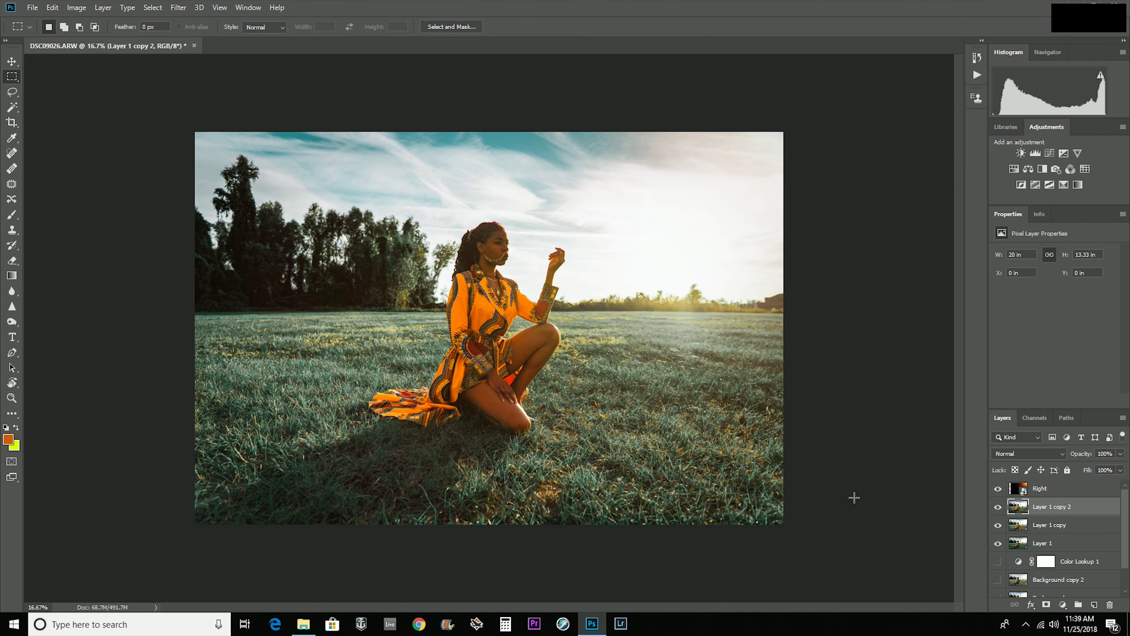
- Duplicate Layer 1 copy 2 as Layer 1 copy 3 from the layer's context menu
{"action": "scroll", "coordinate": [501, 250], "scroll_direction": "up", "scroll_amount": 5}
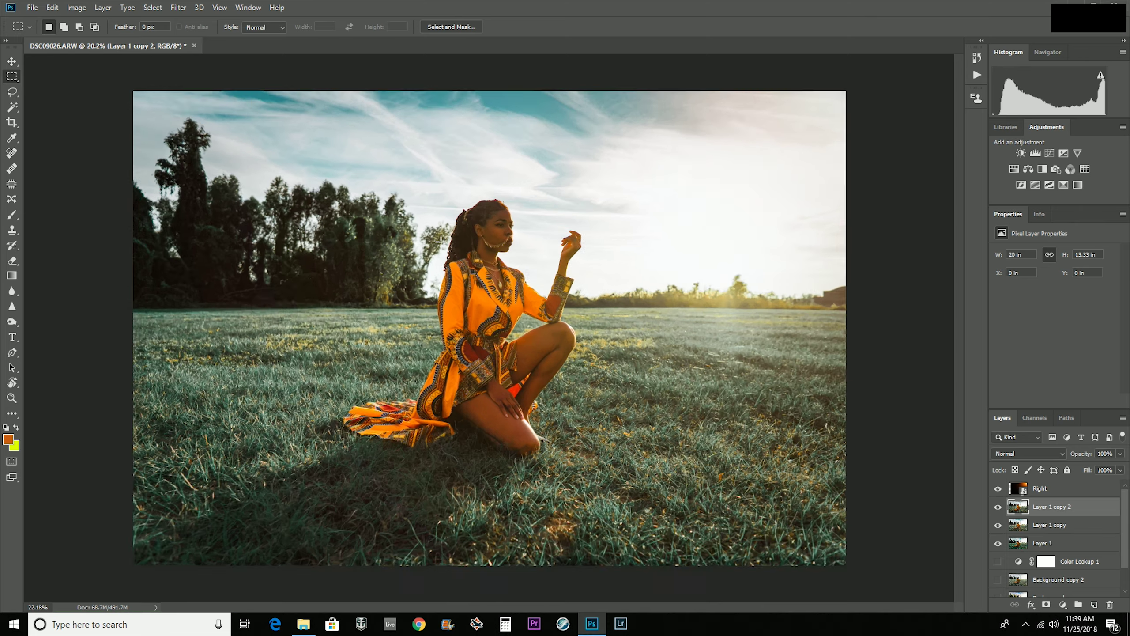
{"action": "scroll", "coordinate": [404, 244], "scroll_direction": "up", "scroll_amount": 2}
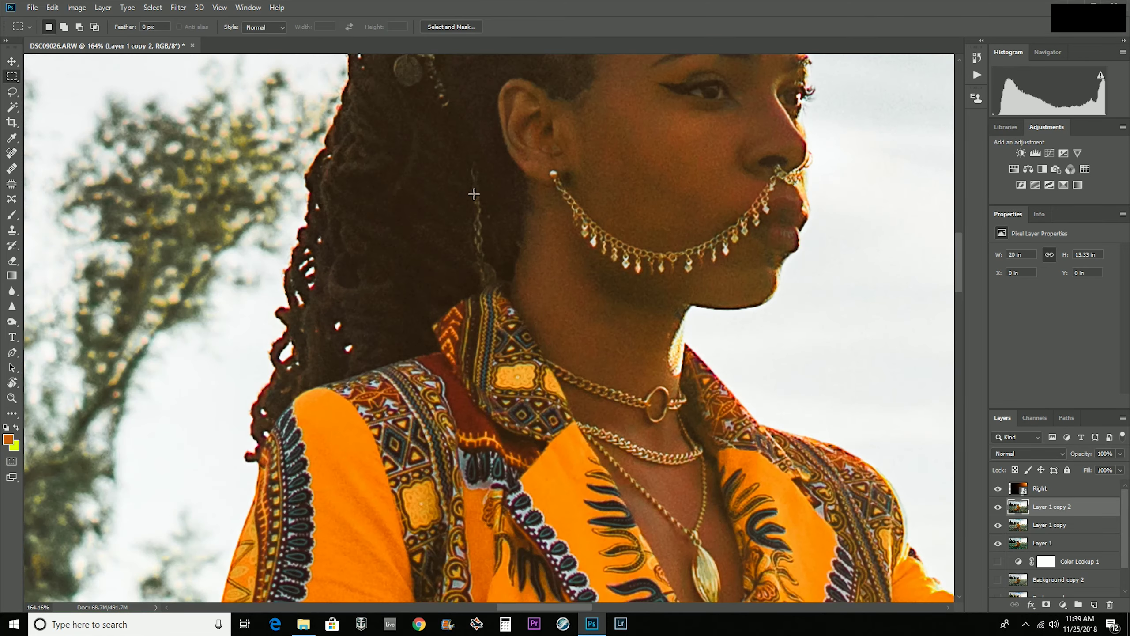
{"action": "scroll", "coordinate": [515, 210], "scroll_direction": "up", "scroll_amount": 3}
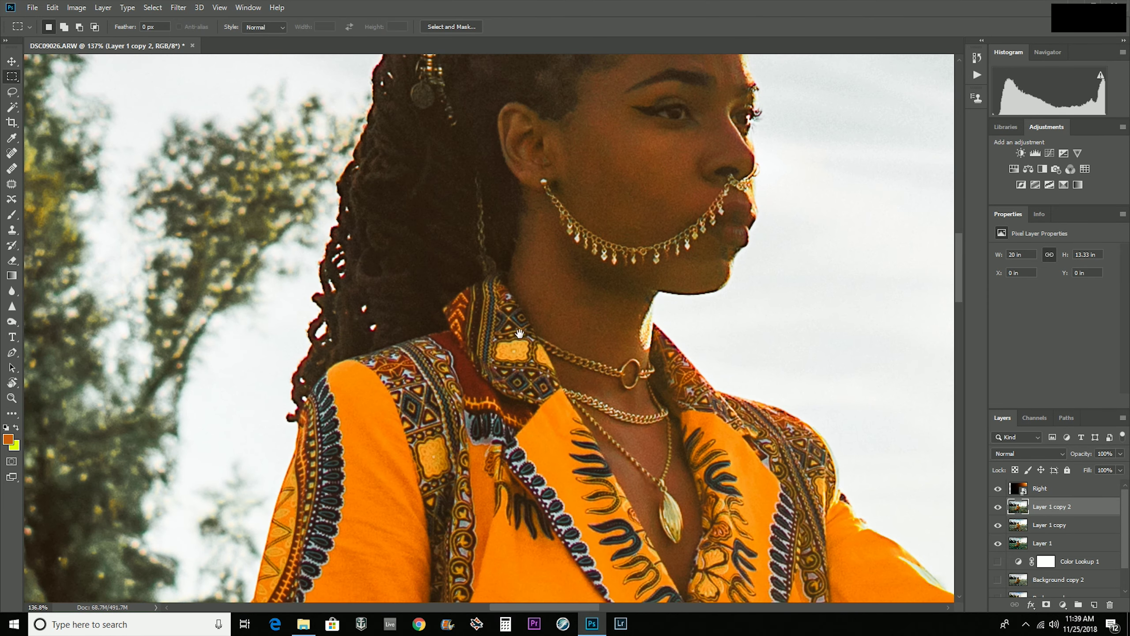
{"action": "scroll", "coordinate": [520, 333], "scroll_direction": "down", "scroll_amount": 3}
{"action": "scroll", "coordinate": [343, 339], "scroll_direction": "down", "scroll_amount": 2}
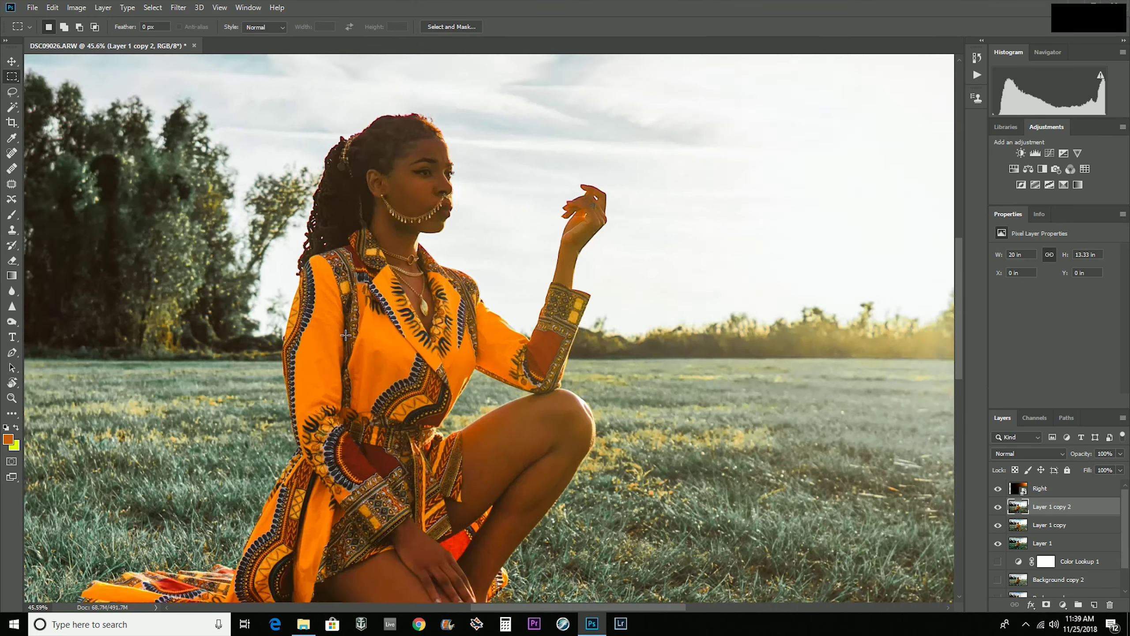
{"action": "scroll", "coordinate": [345, 335], "scroll_direction": "down", "scroll_amount": 3}
{"action": "right_click", "coordinate": [1063, 508]}
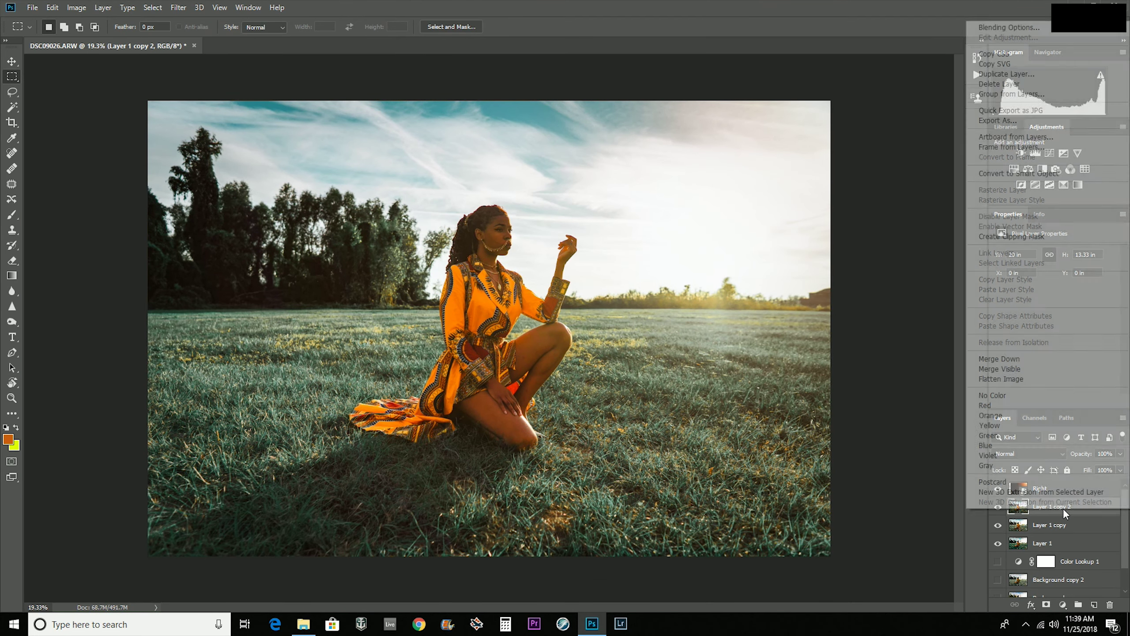
{"action": "left_click", "coordinate": [1007, 73]}
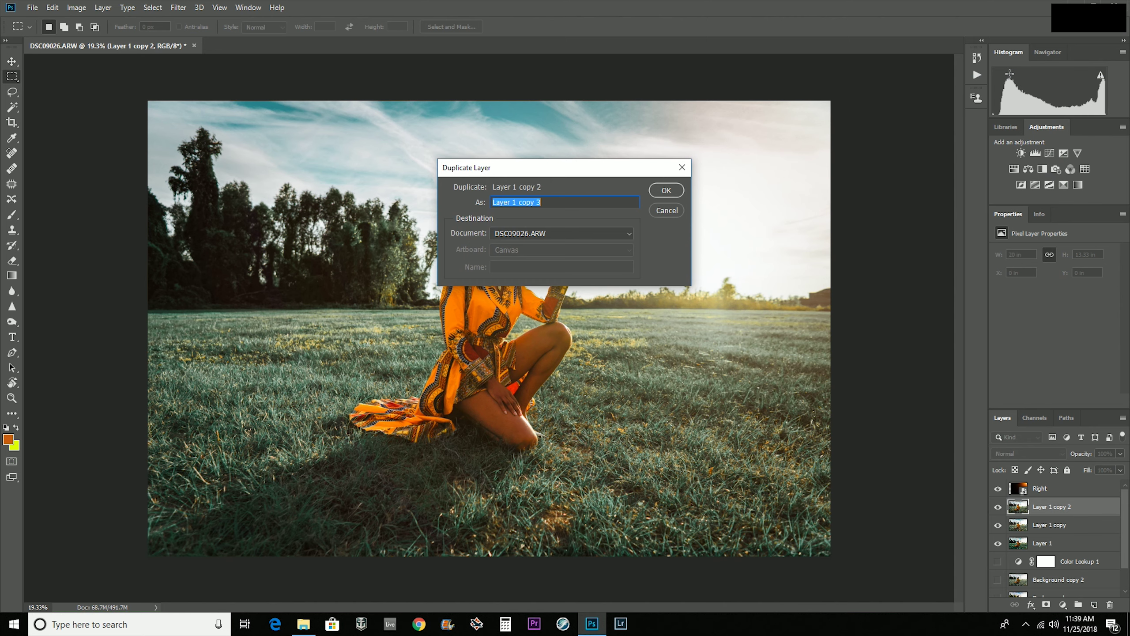
{"action": "key", "text": "Return"}
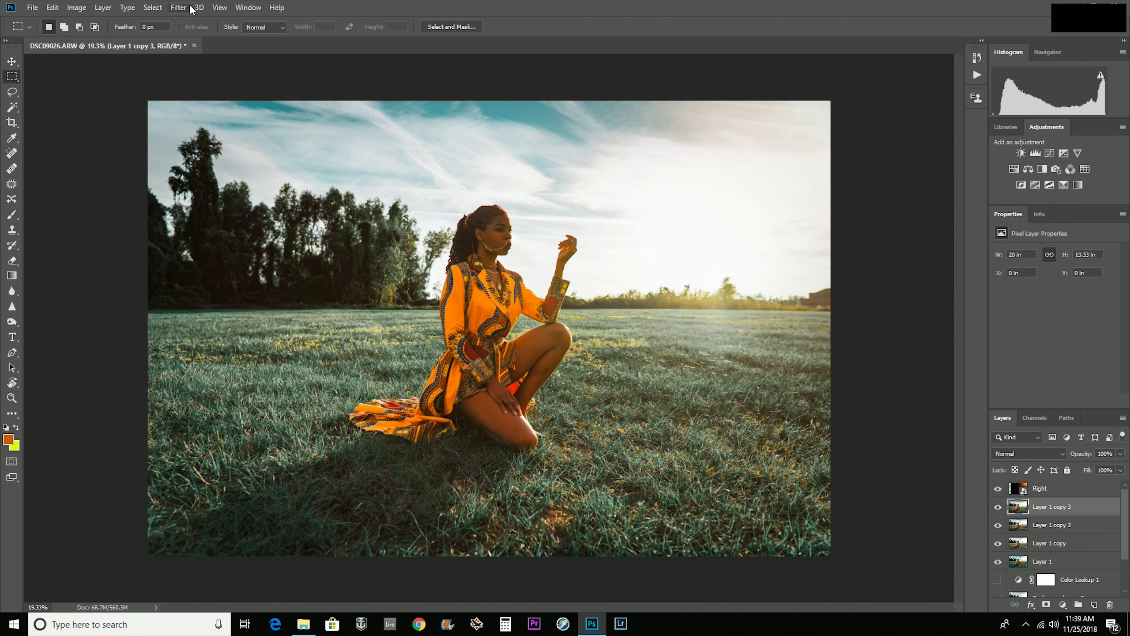
{"action": "left_click", "coordinate": [190, 8]}
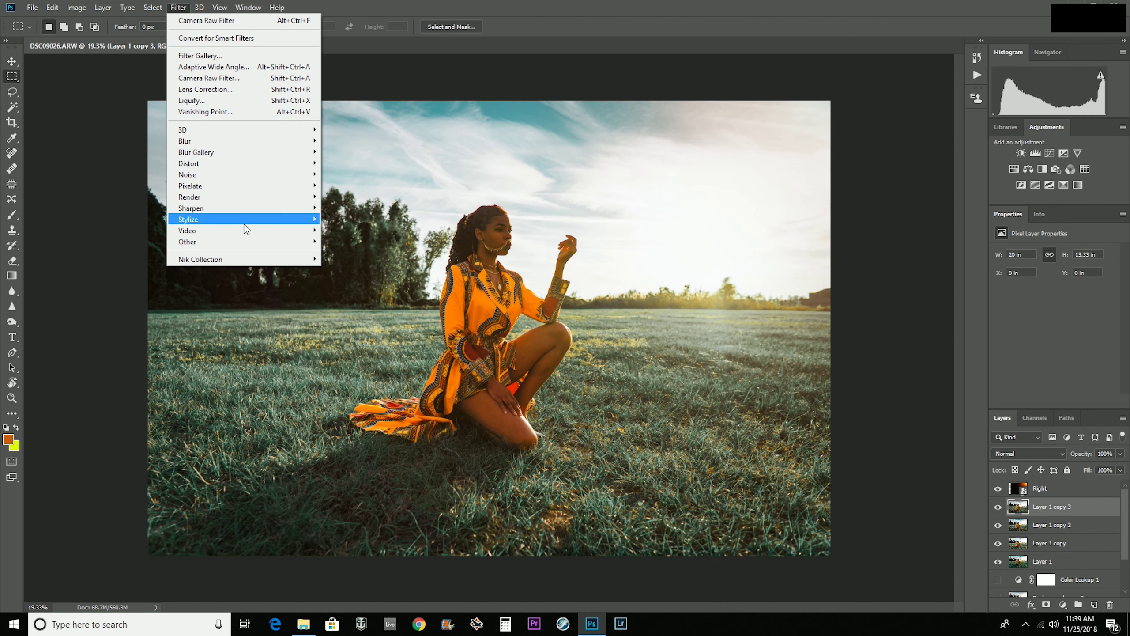
- Apply Filter > Other > High Pass at a 1.3-pixel radius to Layer 1 copy 3
{"action": "mouse_move", "coordinate": [307, 242]}
{"action": "left_click", "coordinate": [347, 253]}
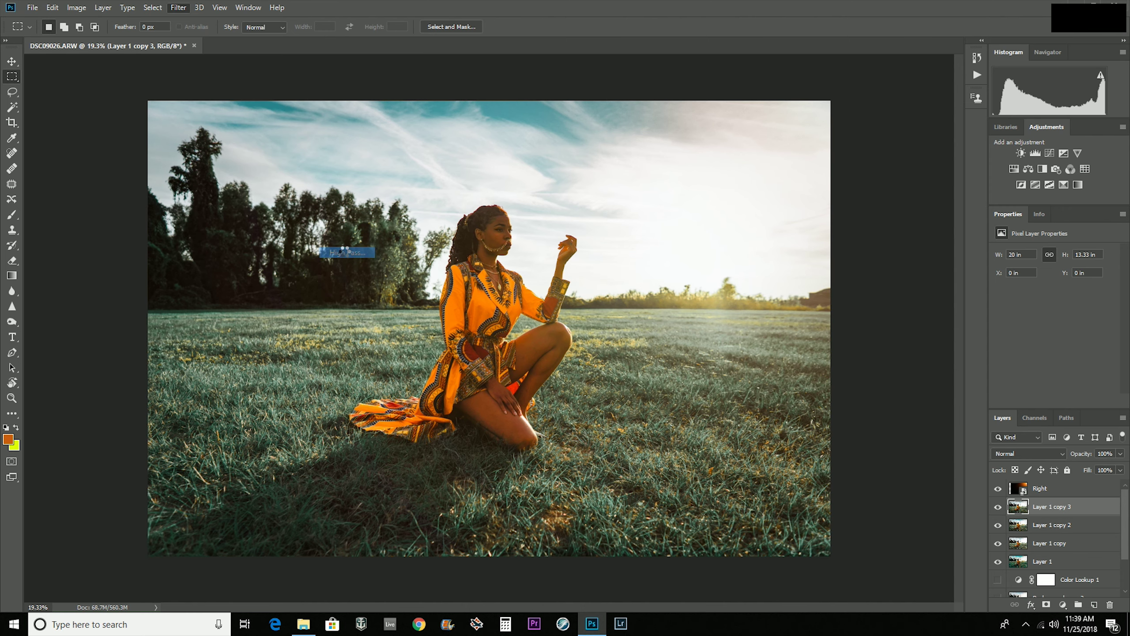
{"action": "left_click_drag", "start_coordinate": [521, 135], "coordinate": [685, 171]}
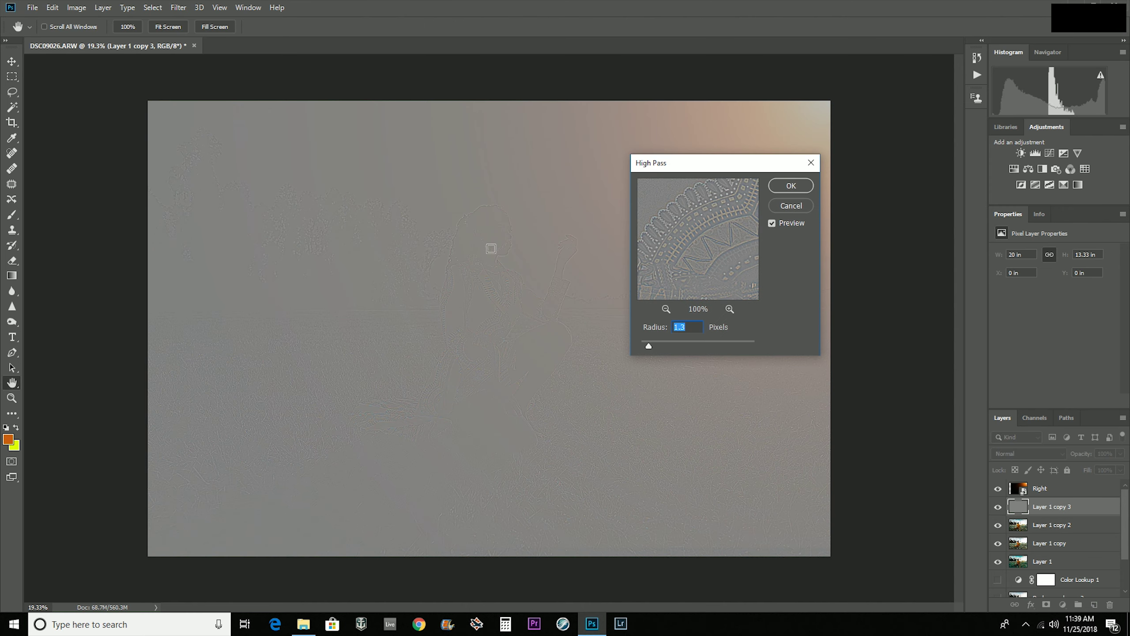
{"action": "left_click", "coordinate": [499, 230]}
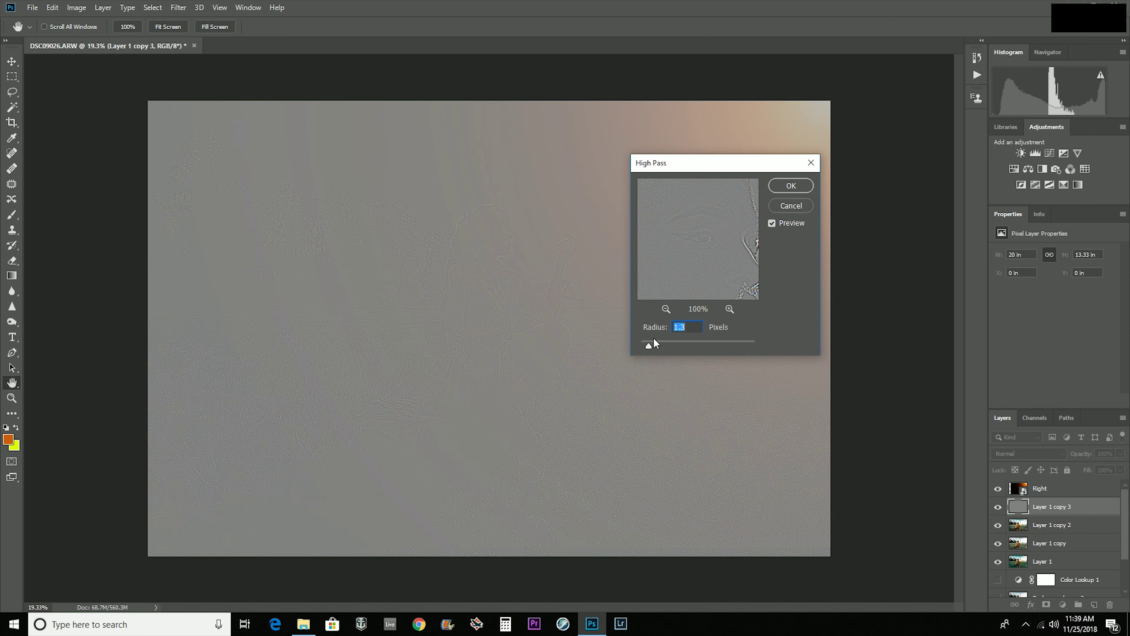
{"action": "left_click_drag", "start_coordinate": [649, 346], "coordinate": [693, 349]}
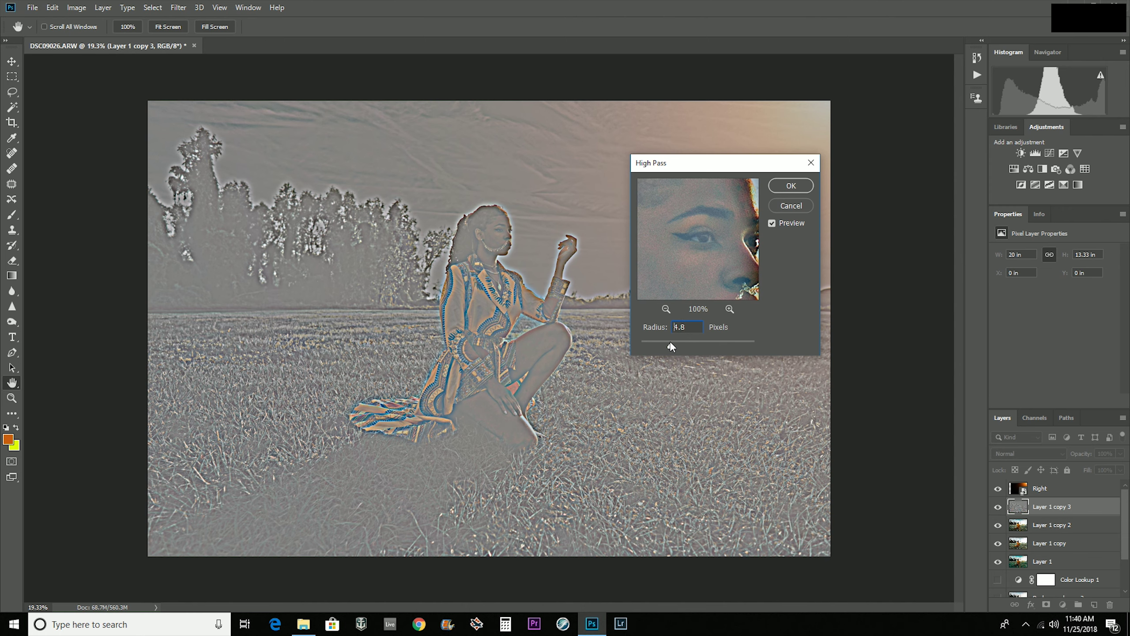
{"action": "left_click_drag", "start_coordinate": [670, 343], "coordinate": [650, 347]}
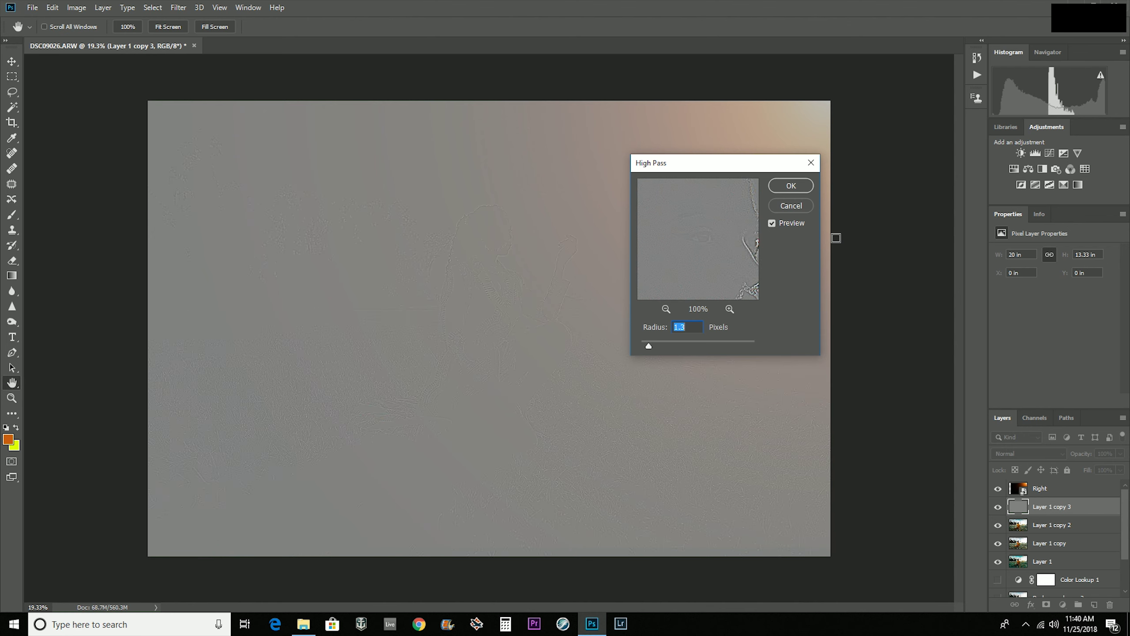
{"action": "left_click", "coordinate": [788, 186]}
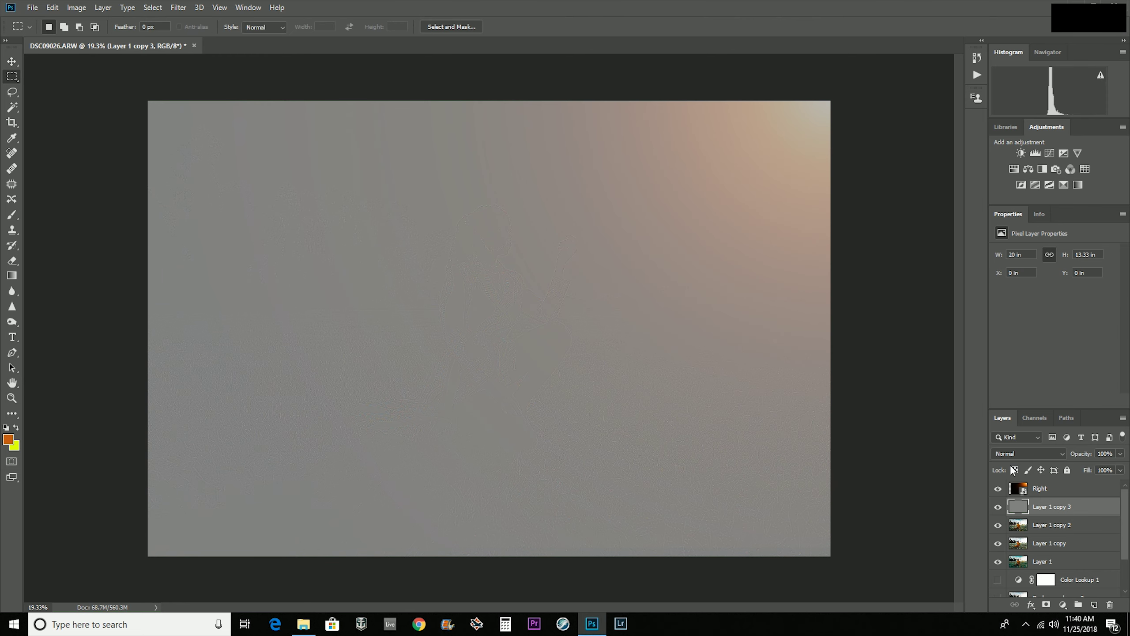
- Set Layer 1 copy 3's blend mode to Linear Light and bring the hair and collar into view
{"action": "left_click", "coordinate": [1015, 451]}
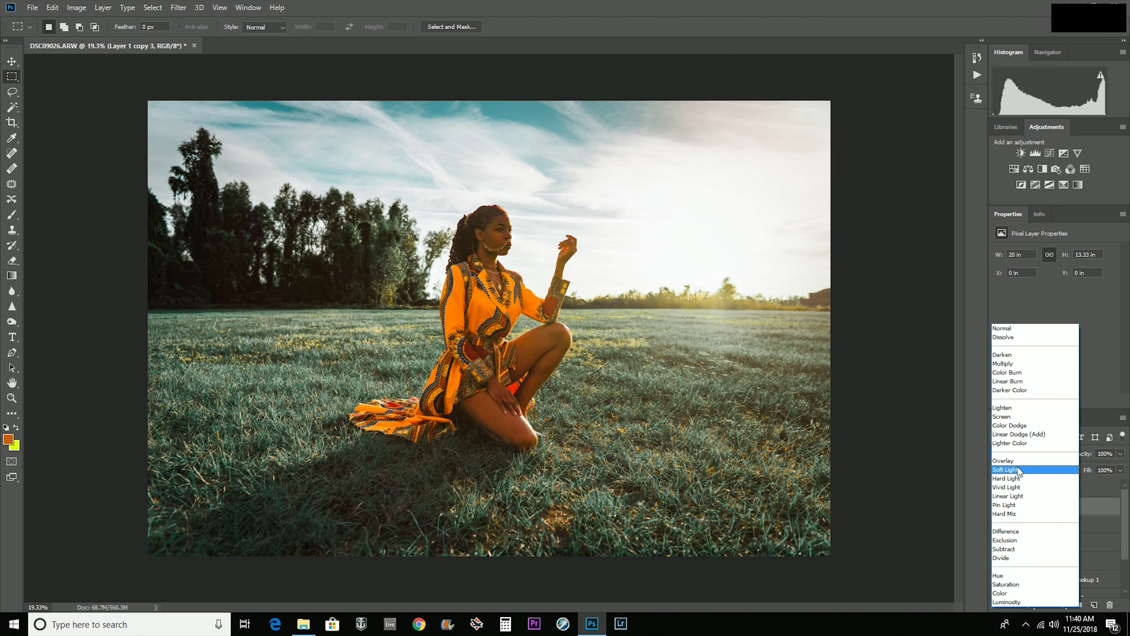
{"action": "left_click", "coordinate": [1022, 495]}
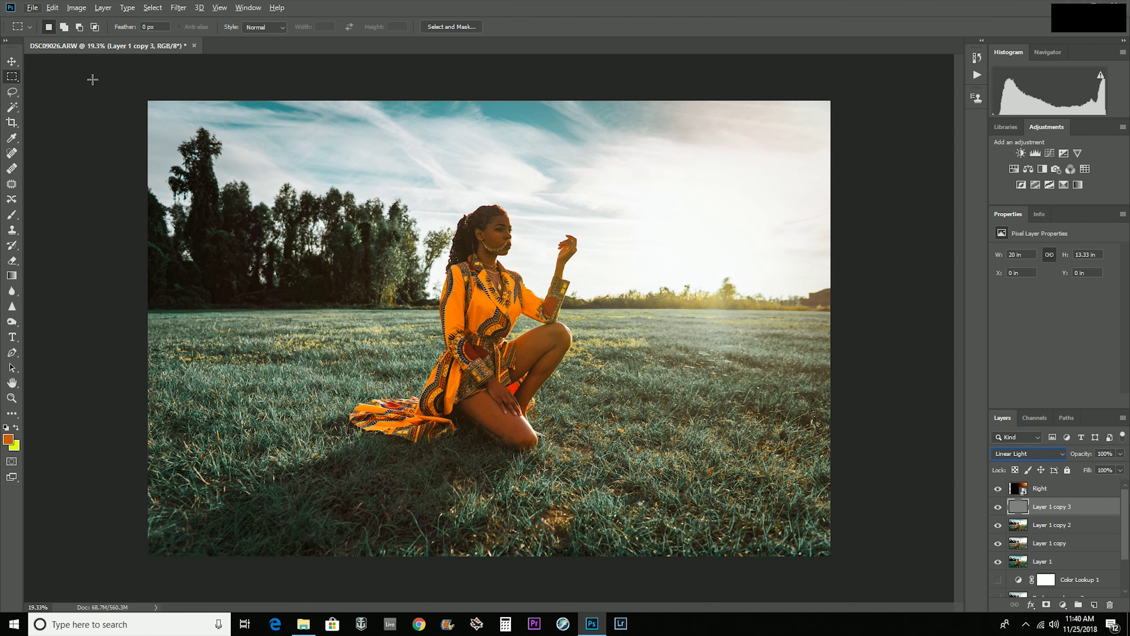
{"action": "left_click", "coordinate": [12, 61]}
{"action": "scroll", "coordinate": [479, 201], "scroll_direction": "up", "scroll_amount": 5}
{"action": "scroll", "coordinate": [479, 202], "scroll_direction": "up", "scroll_amount": 6}
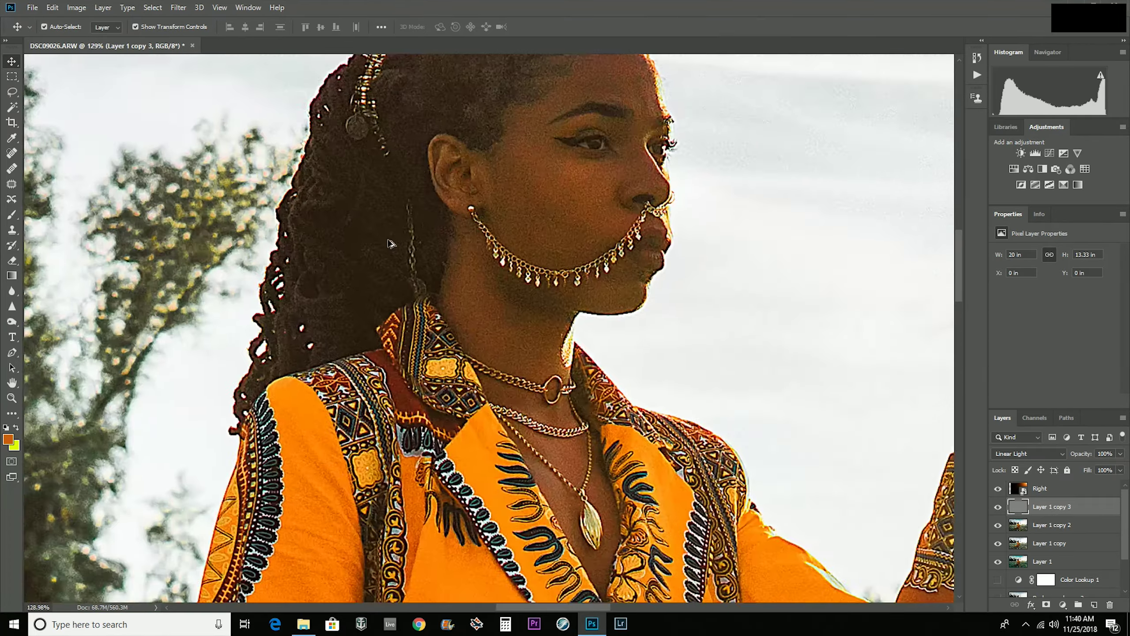
{"action": "scroll", "coordinate": [441, 306], "scroll_direction": "down", "scroll_amount": 5}
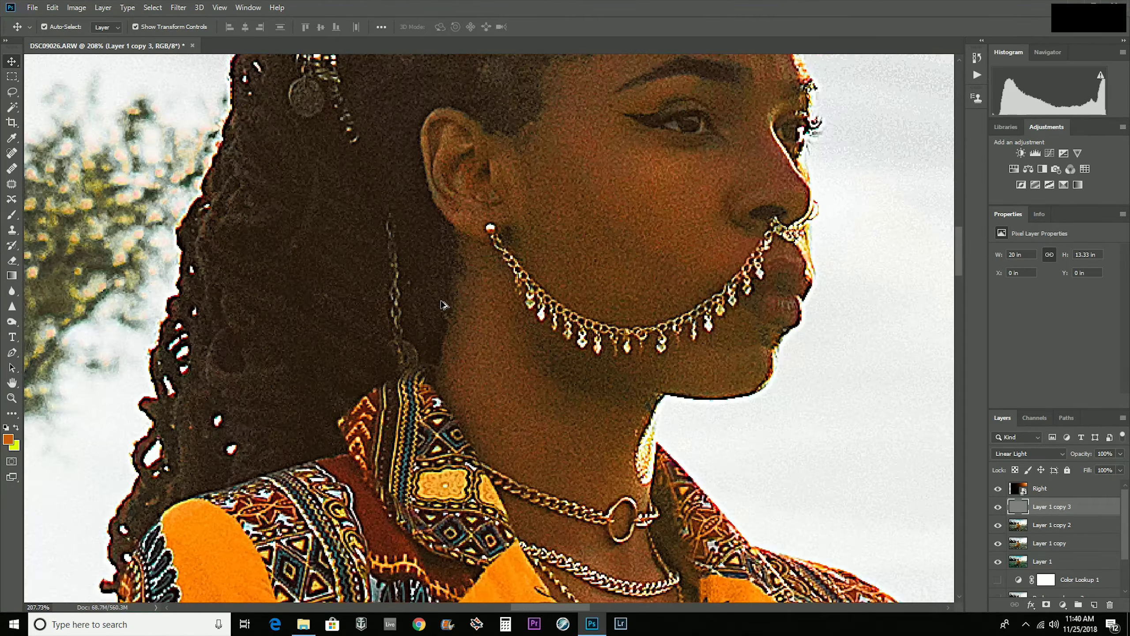
{"action": "scroll", "coordinate": [467, 361], "scroll_direction": "up", "scroll_amount": 3}
{"action": "left_click_drag", "start_coordinate": [589, 315], "coordinate": [651, 316]}
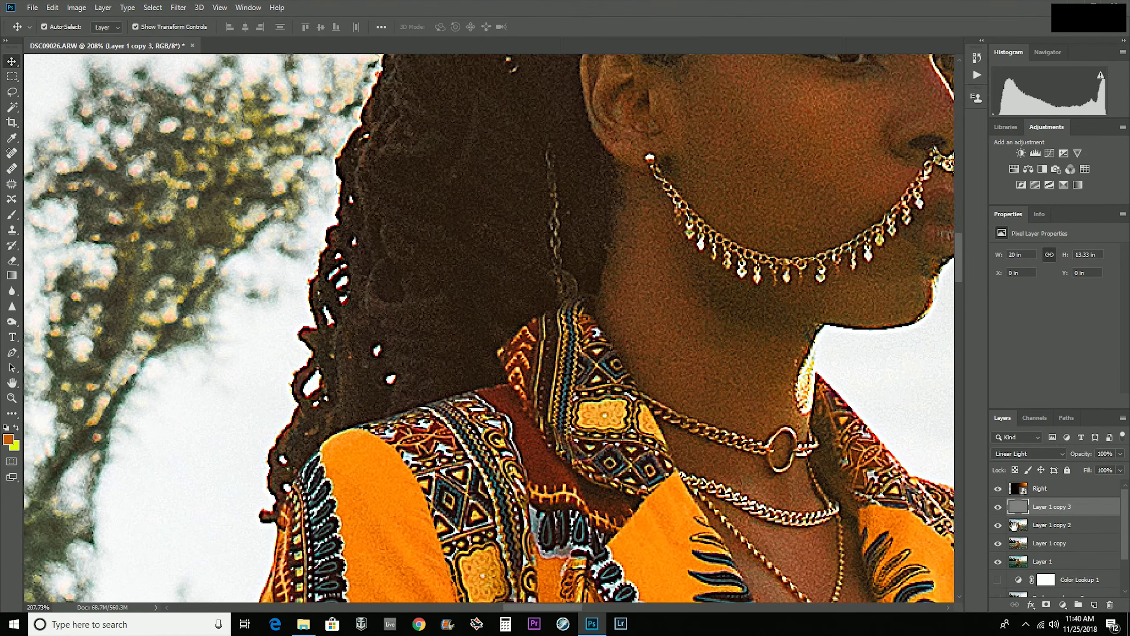
- Compare the sharpening layer on and off, then set its opacity to 40%
{"action": "left_click", "coordinate": [998, 508]}
{"action": "left_click", "coordinate": [999, 507]}
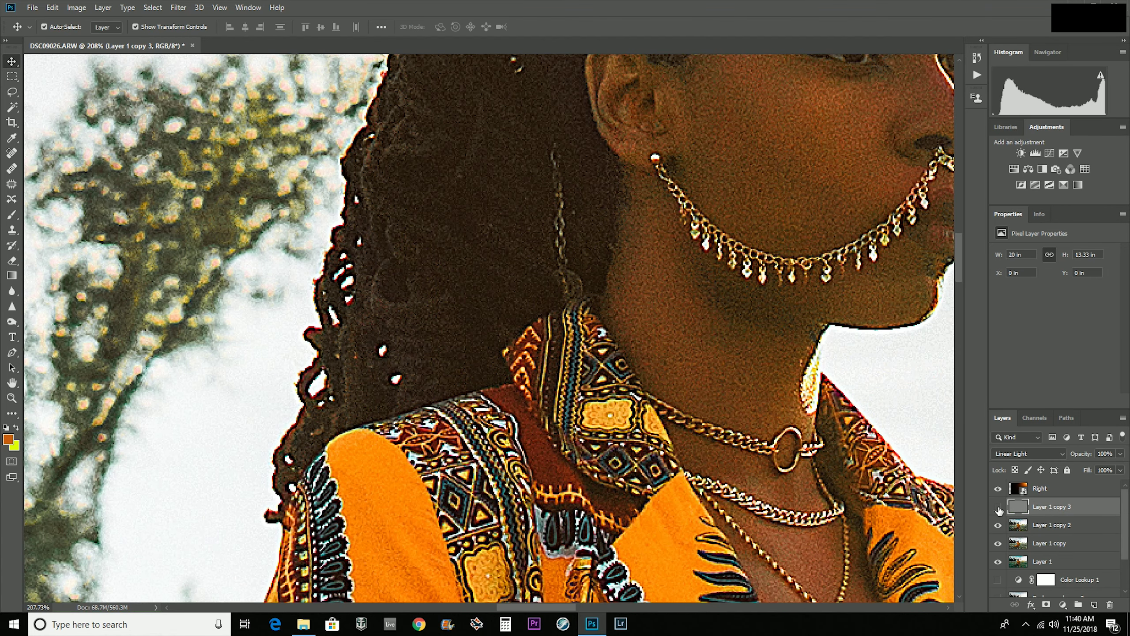
{"action": "left_click", "coordinate": [998, 507]}
{"action": "left_click", "coordinate": [999, 507]}
{"action": "left_click", "coordinate": [1121, 454]}
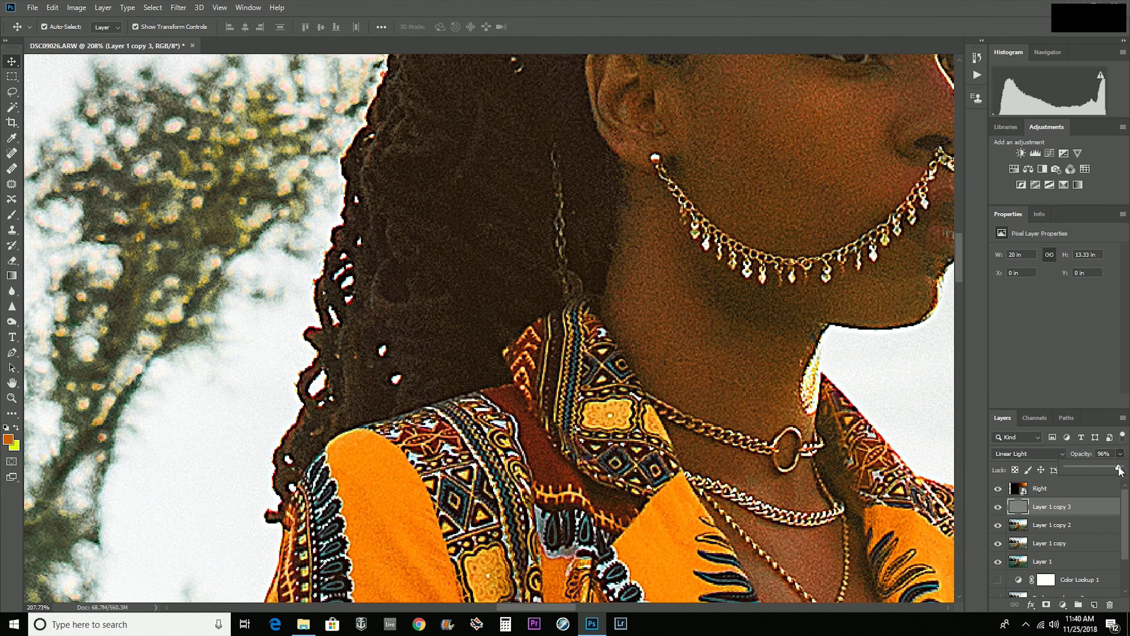
{"action": "left_click_drag", "start_coordinate": [1119, 468], "coordinate": [1095, 469]}
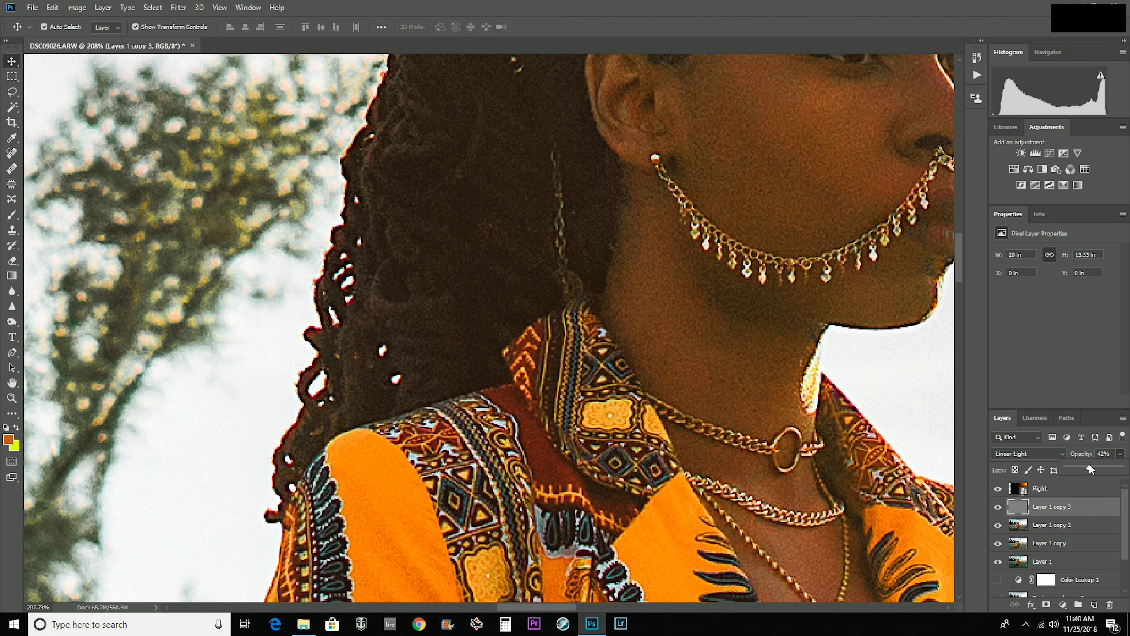
{"action": "left_click_drag", "start_coordinate": [1090, 463], "coordinate": [1088, 463]}
{"action": "scroll", "coordinate": [607, 384], "scroll_direction": "down", "scroll_amount": 8}
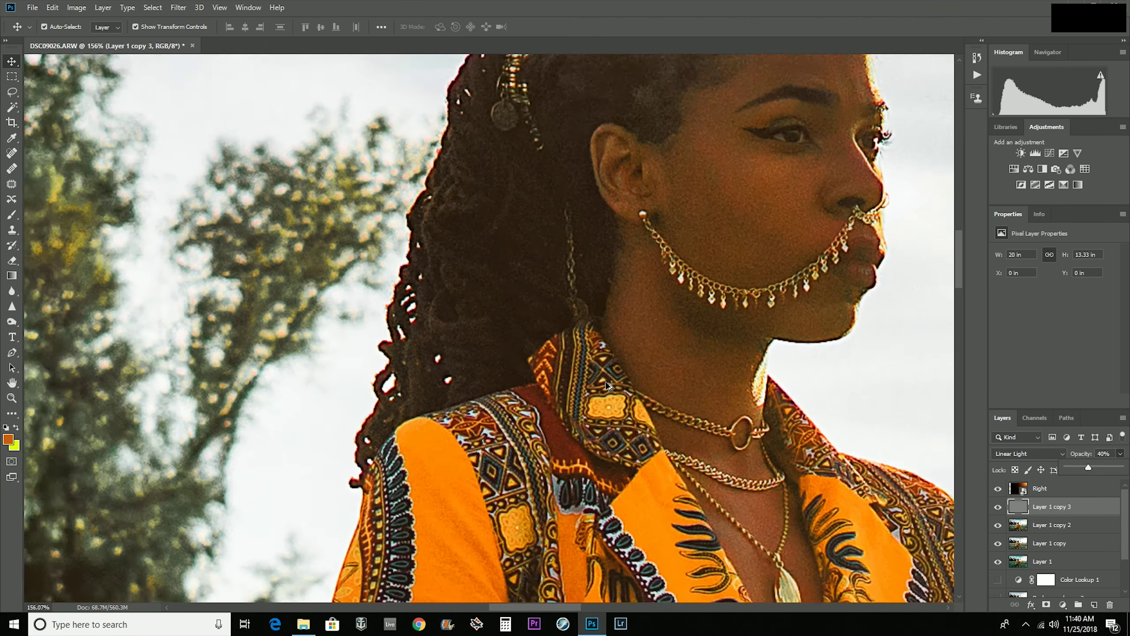
{"action": "scroll", "coordinate": [607, 385], "scroll_direction": "down", "scroll_amount": 4}
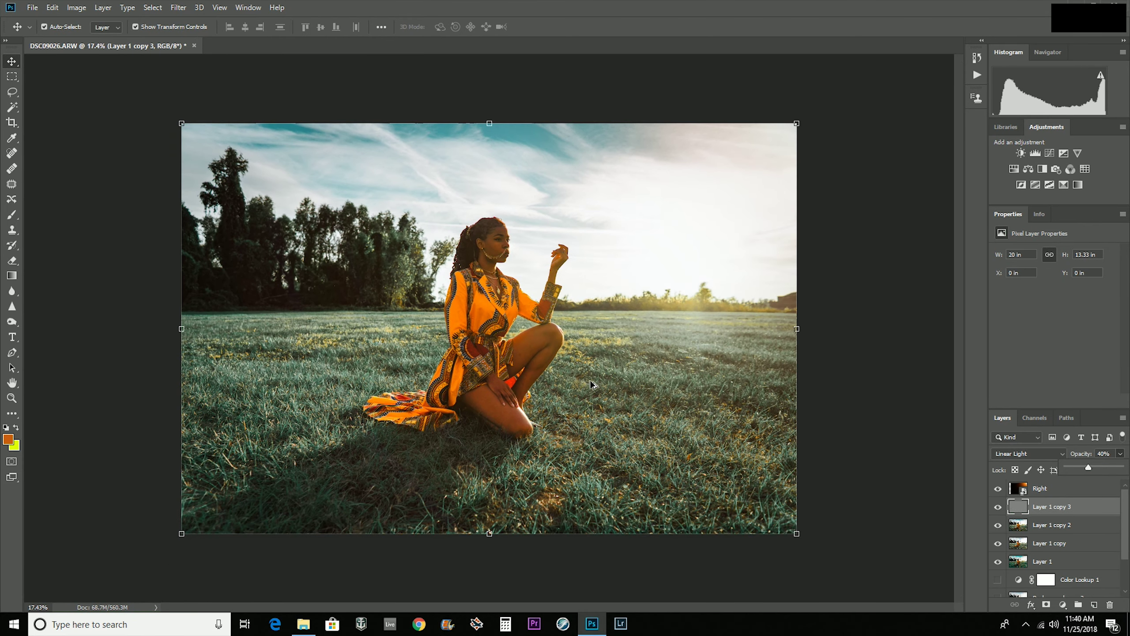
{"action": "left_click", "coordinate": [11, 76]}
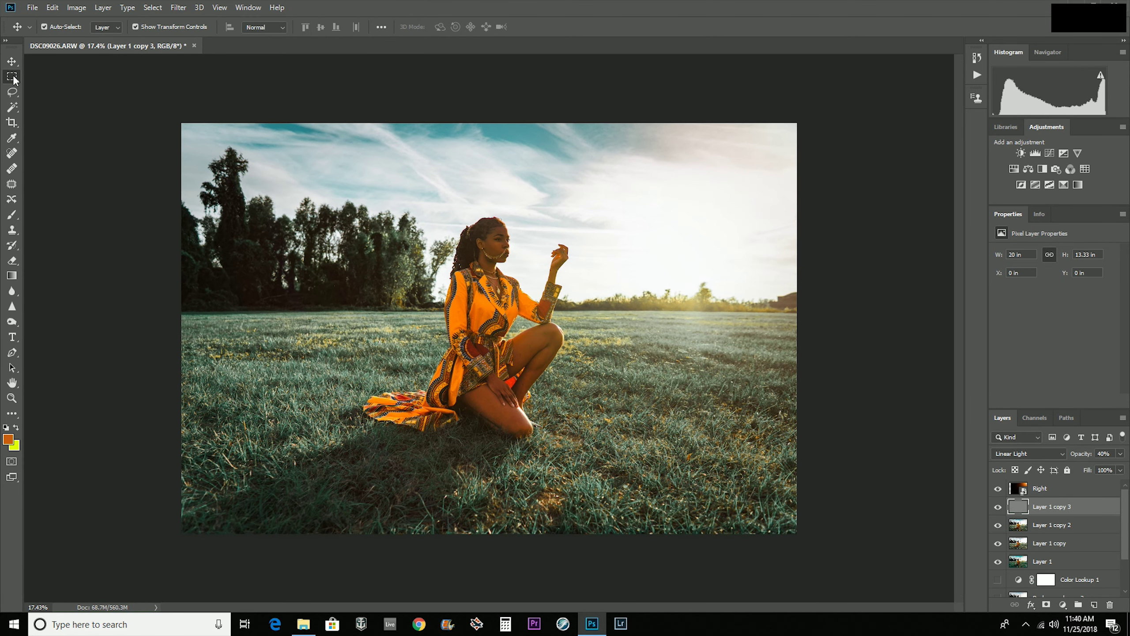